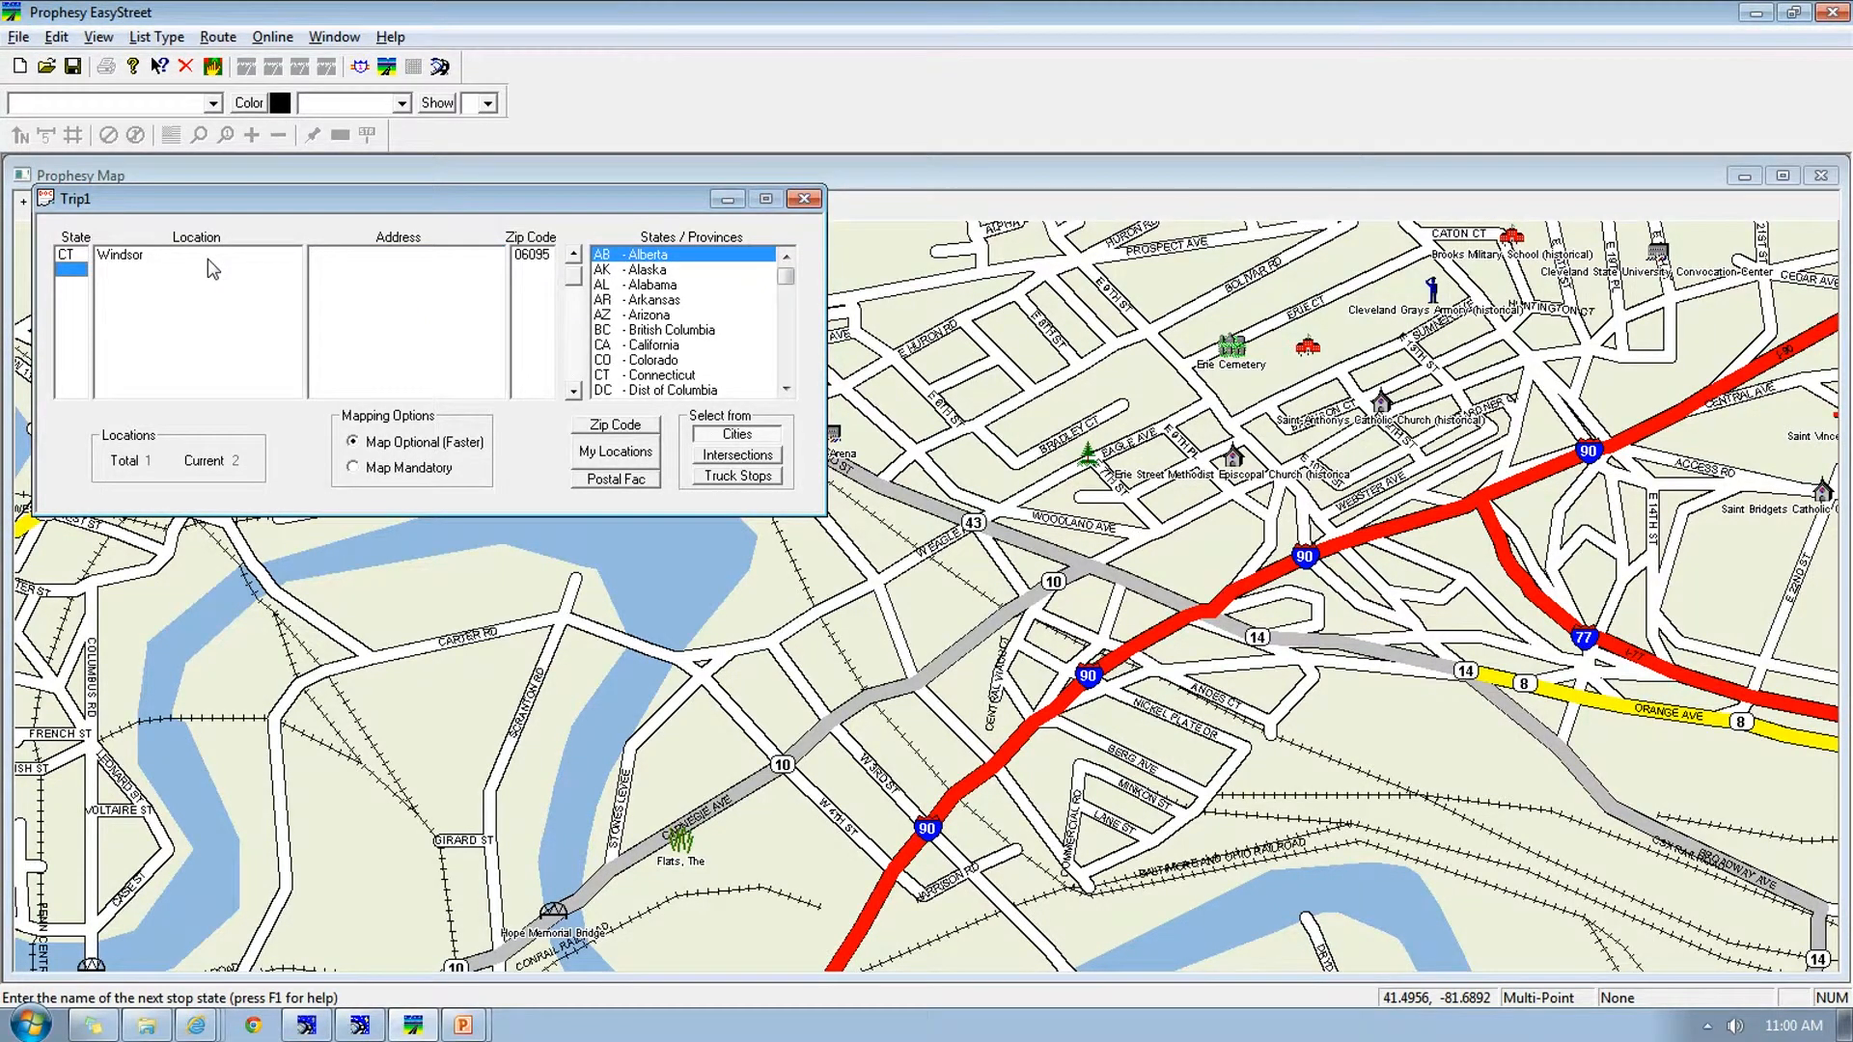
- Add Cleveland, OH as the second stop of the trip, leaving its street address blank
text(OH)
key(Return)
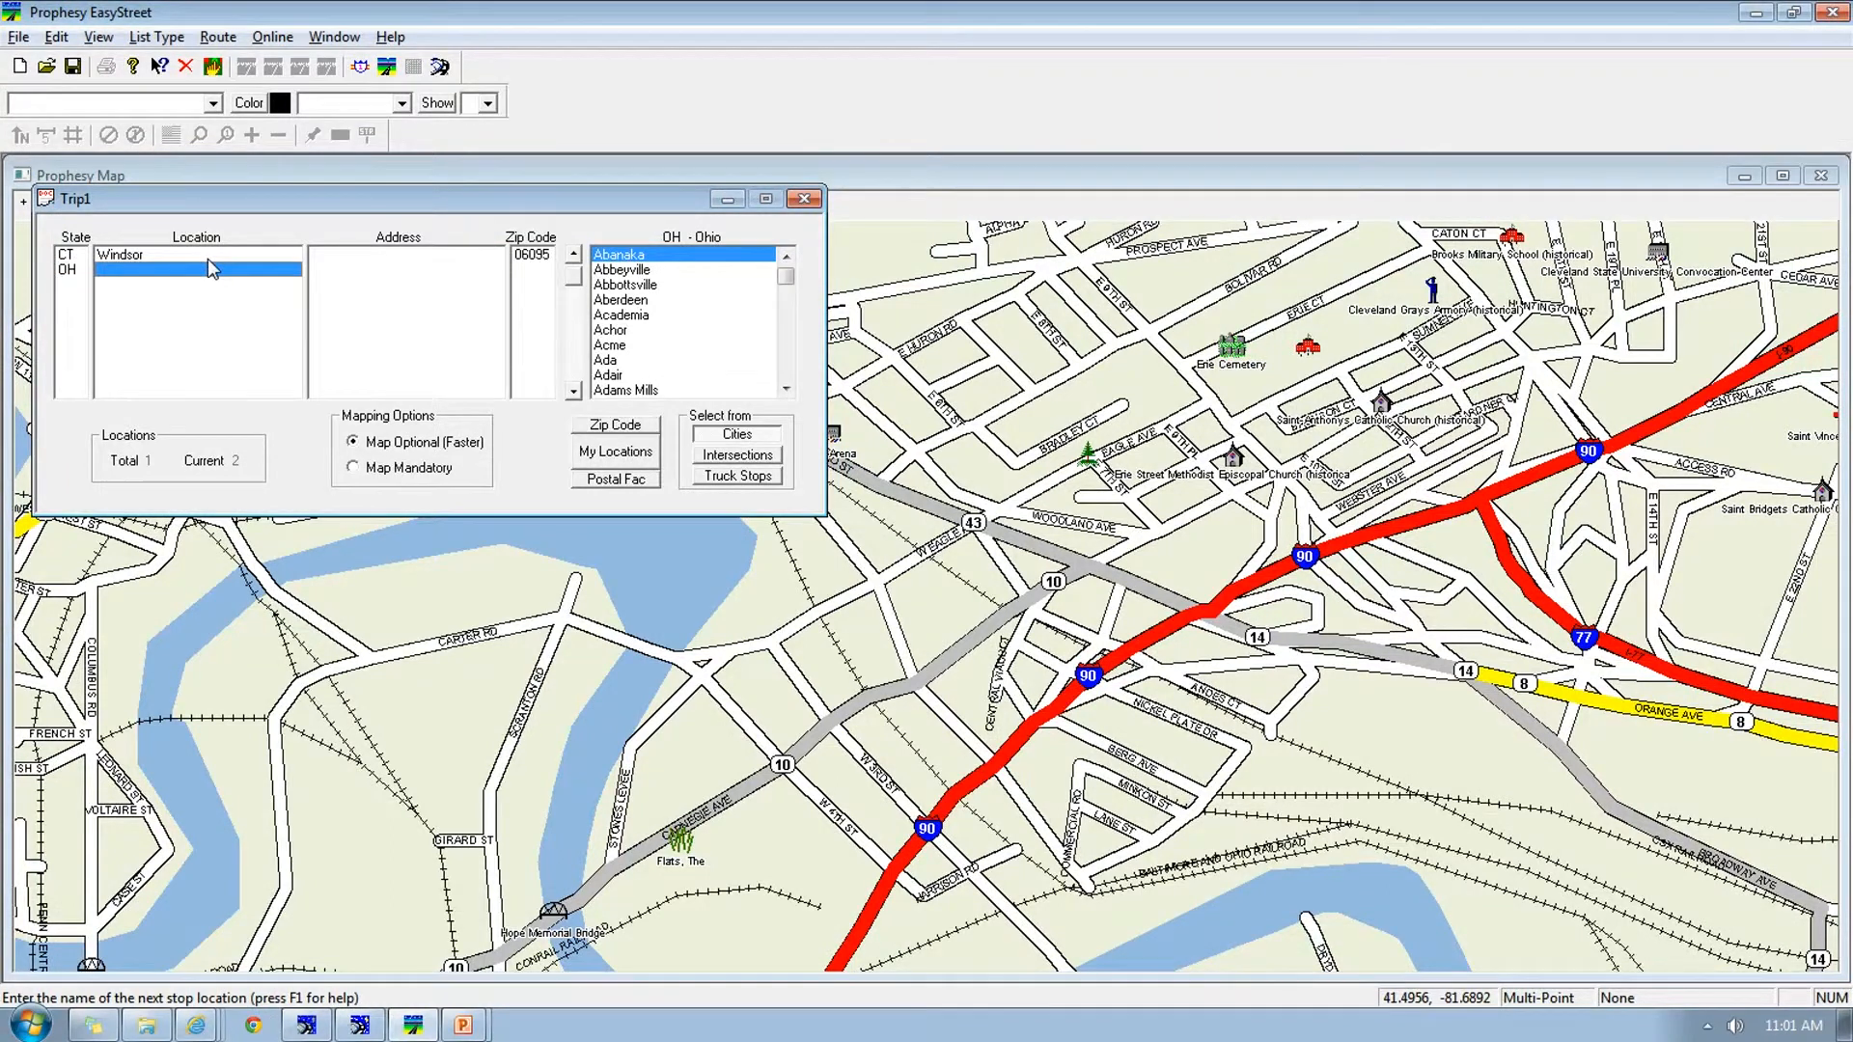
text(cle)
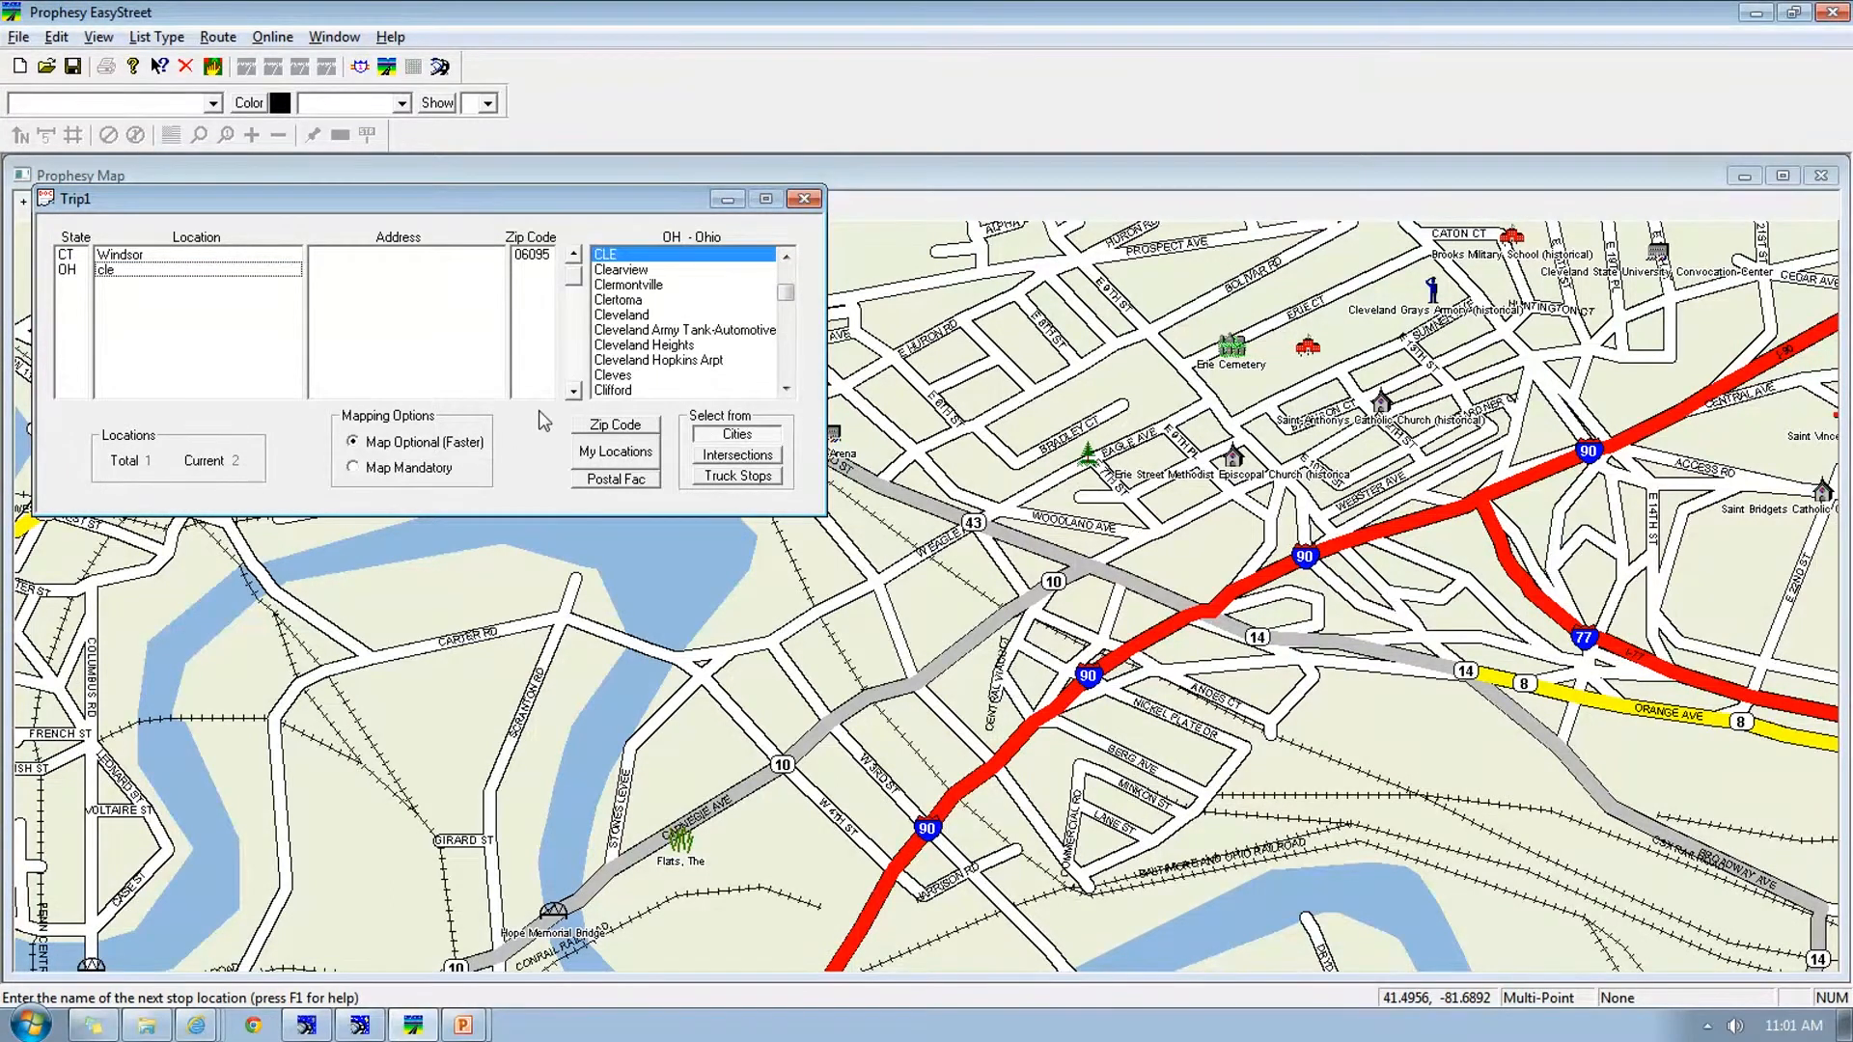
text(v)
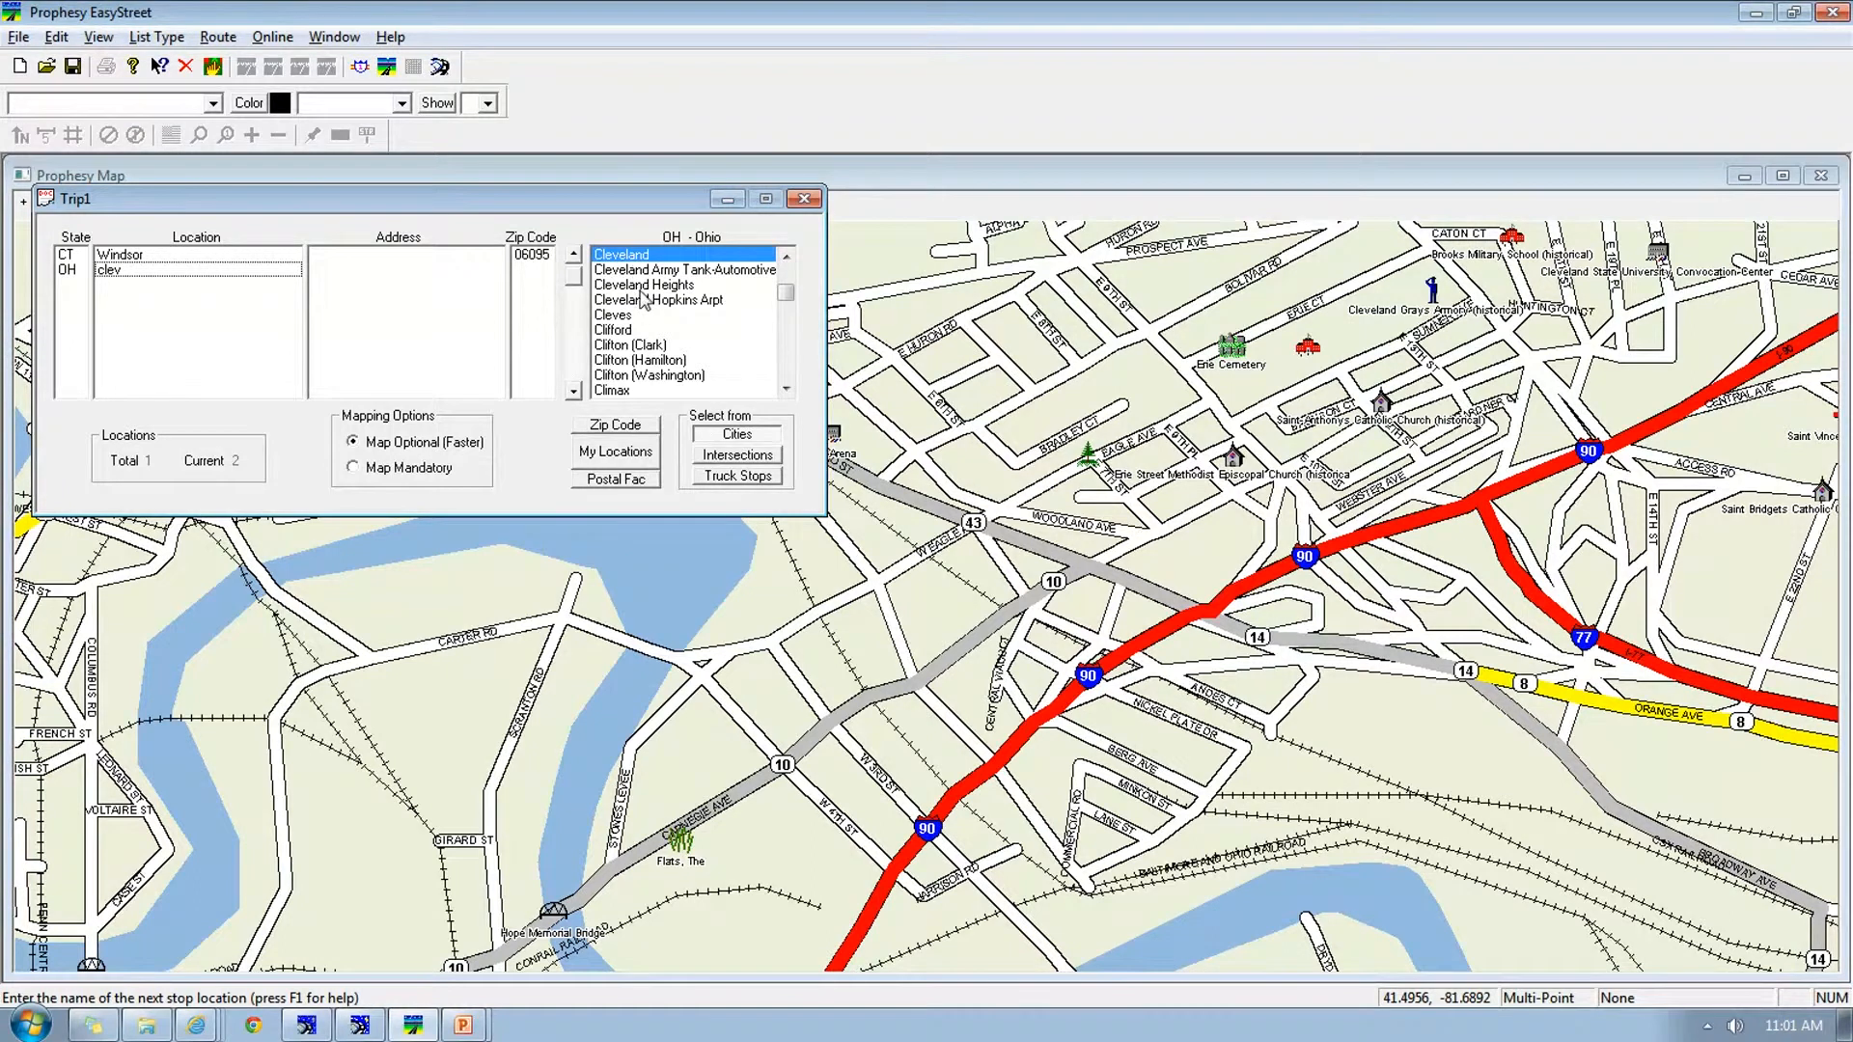
key(Down)
key(Down)
key(Down)
key(Up)
key(Up)
key(Up)
key(Return)
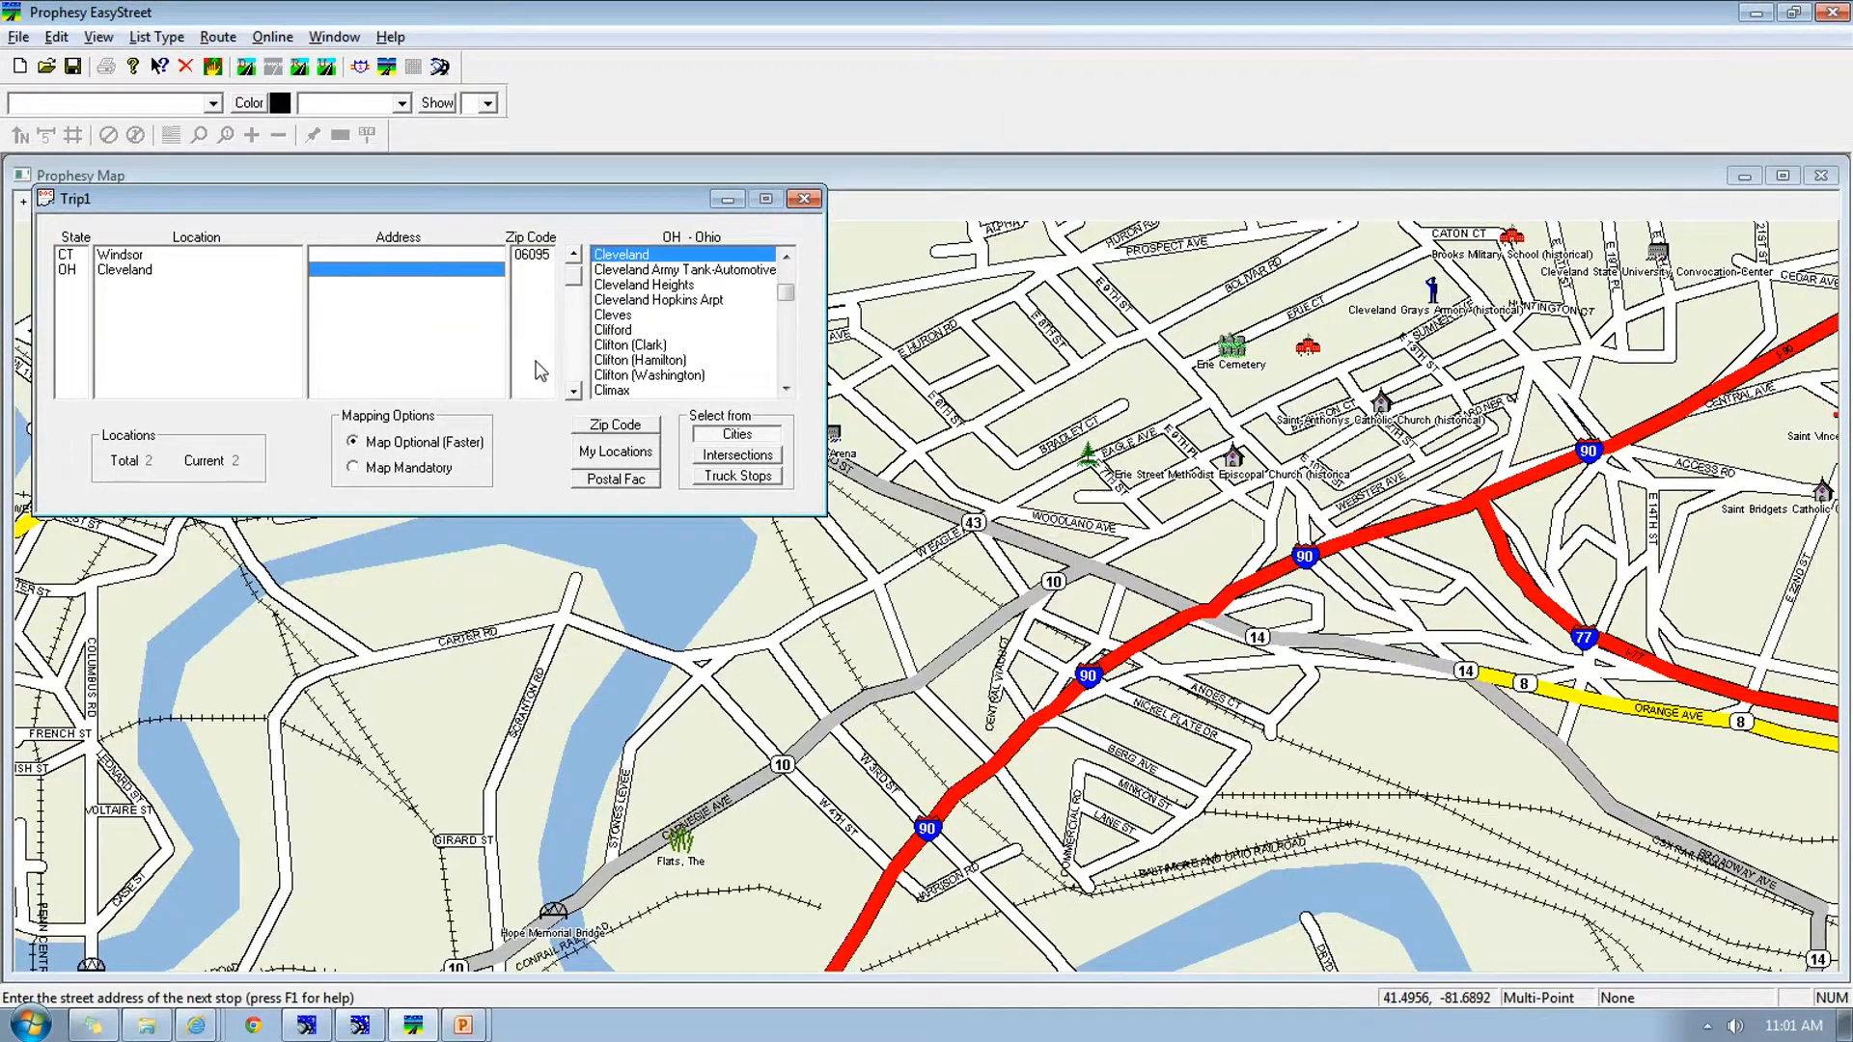
key(Return)
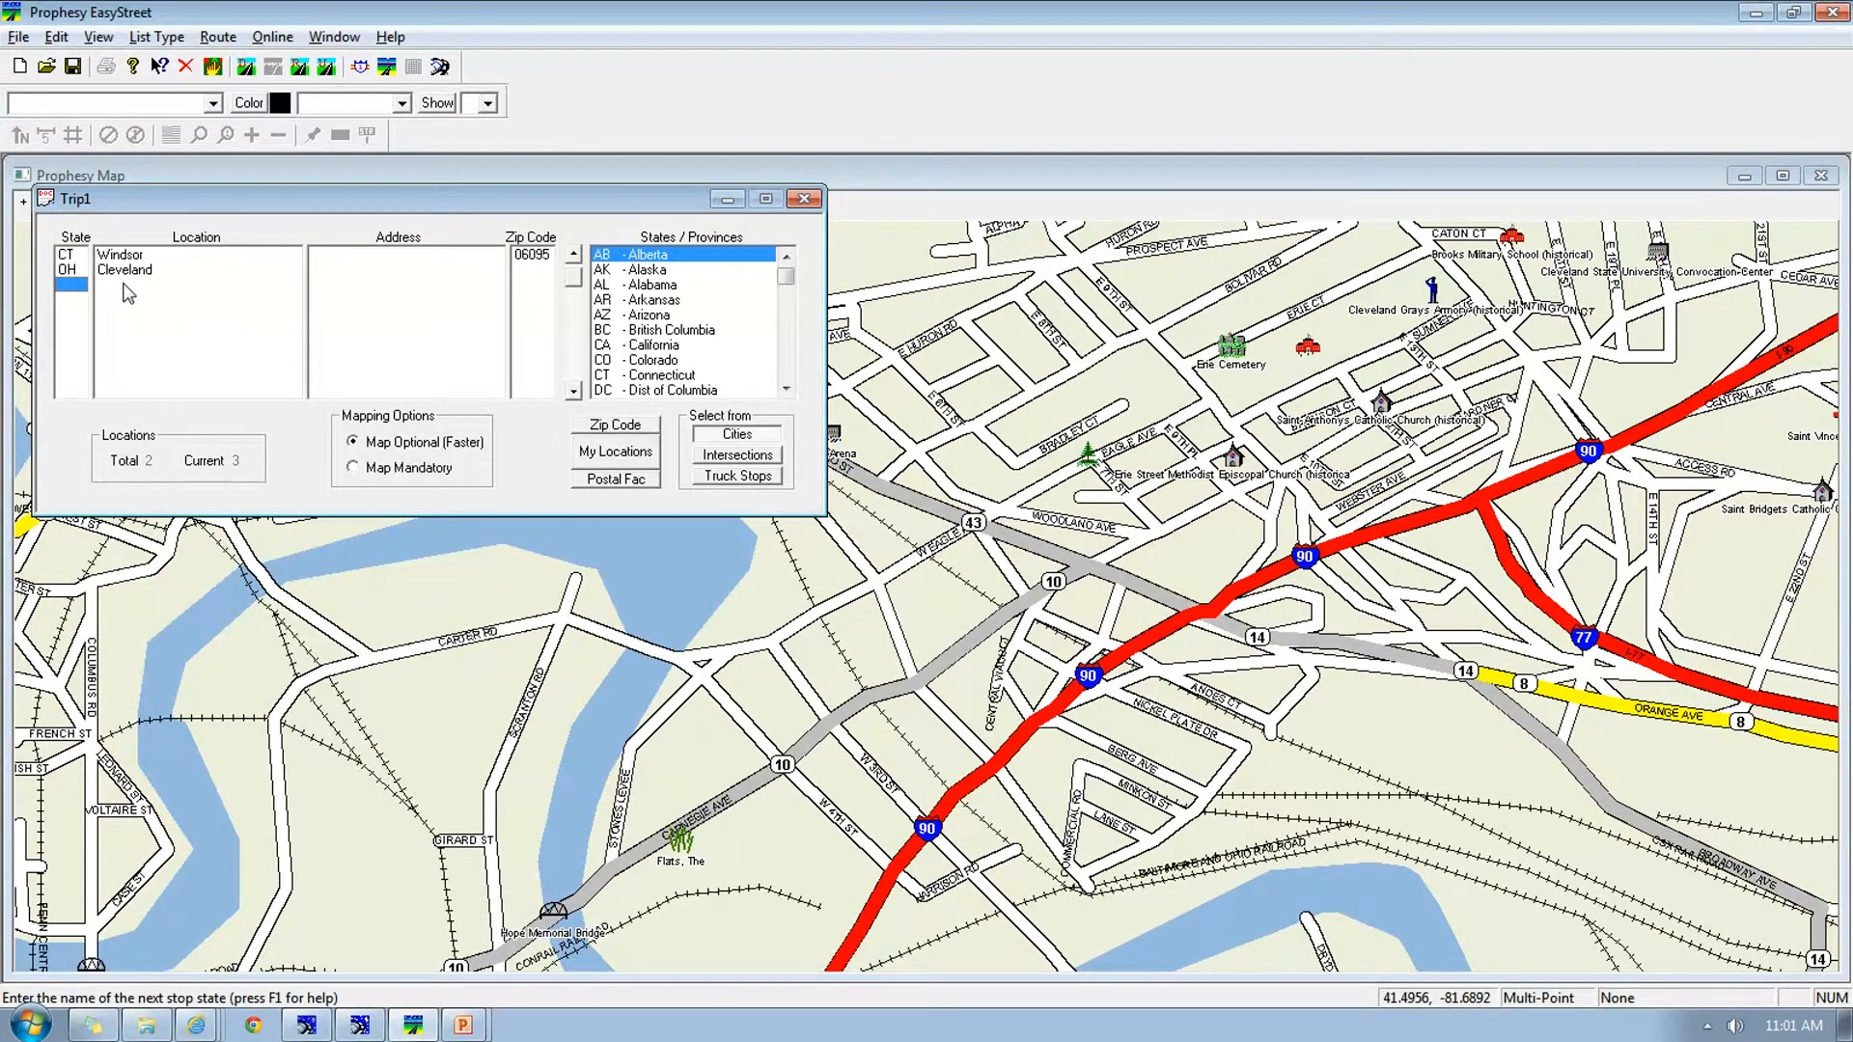
- Add Chicago, IL as the third stop of the trip, leaving its street address blank
text(il)
key(Return)
text(chi)
key(Return)
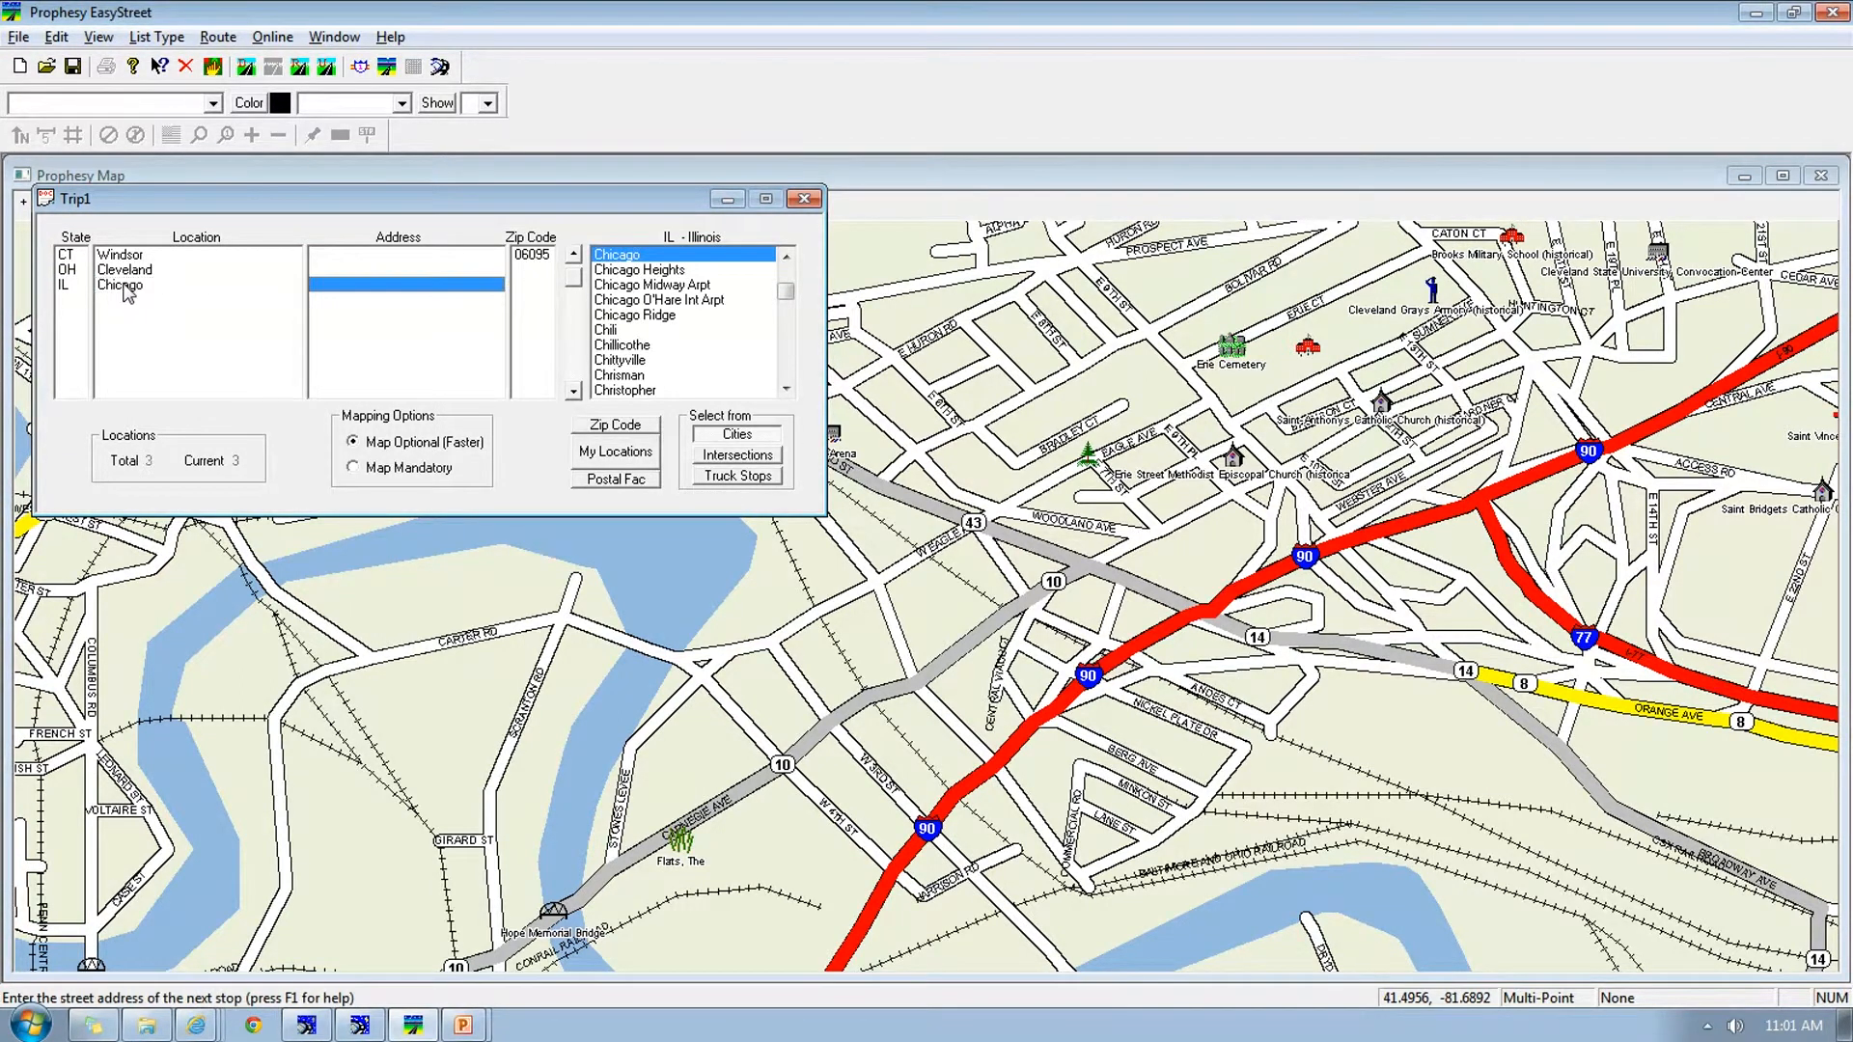
key(Return)
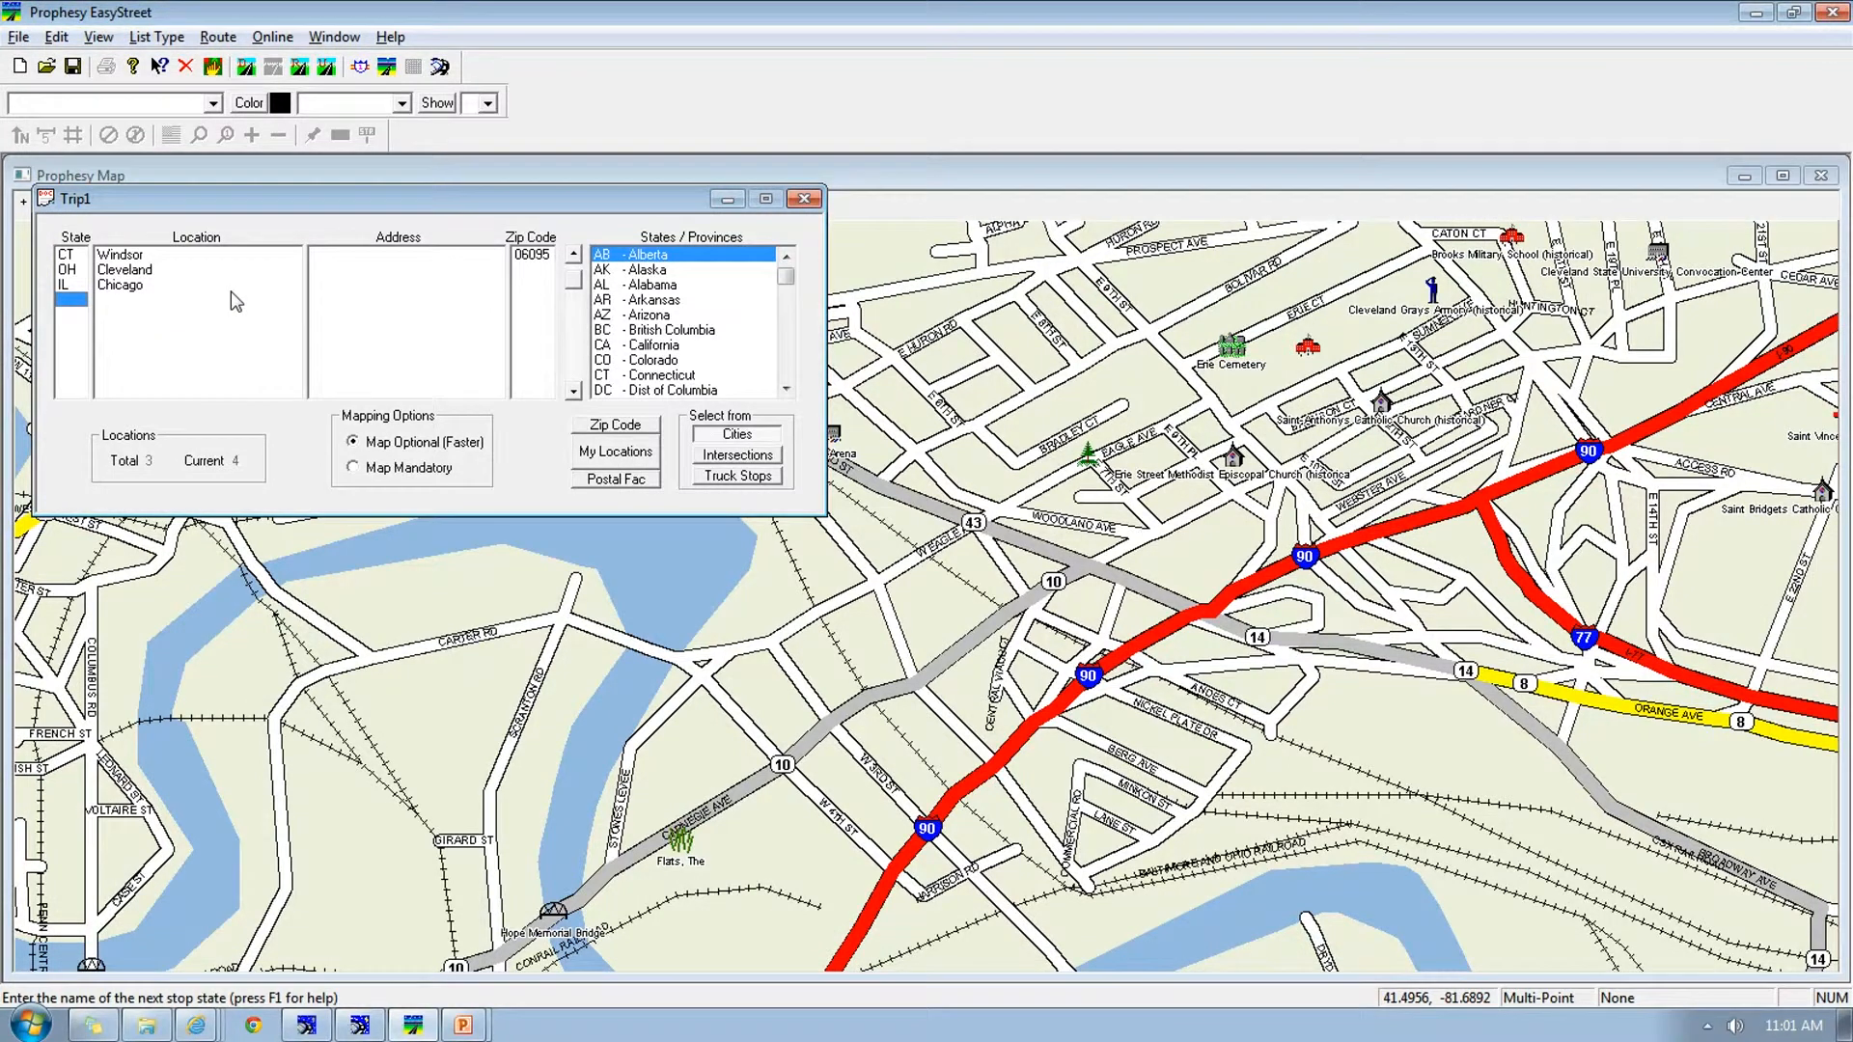
- Compute the driving miles for the Windsor, Cleveland and Chicago stops and review the report through to the trip totals
right_click(334, 294)
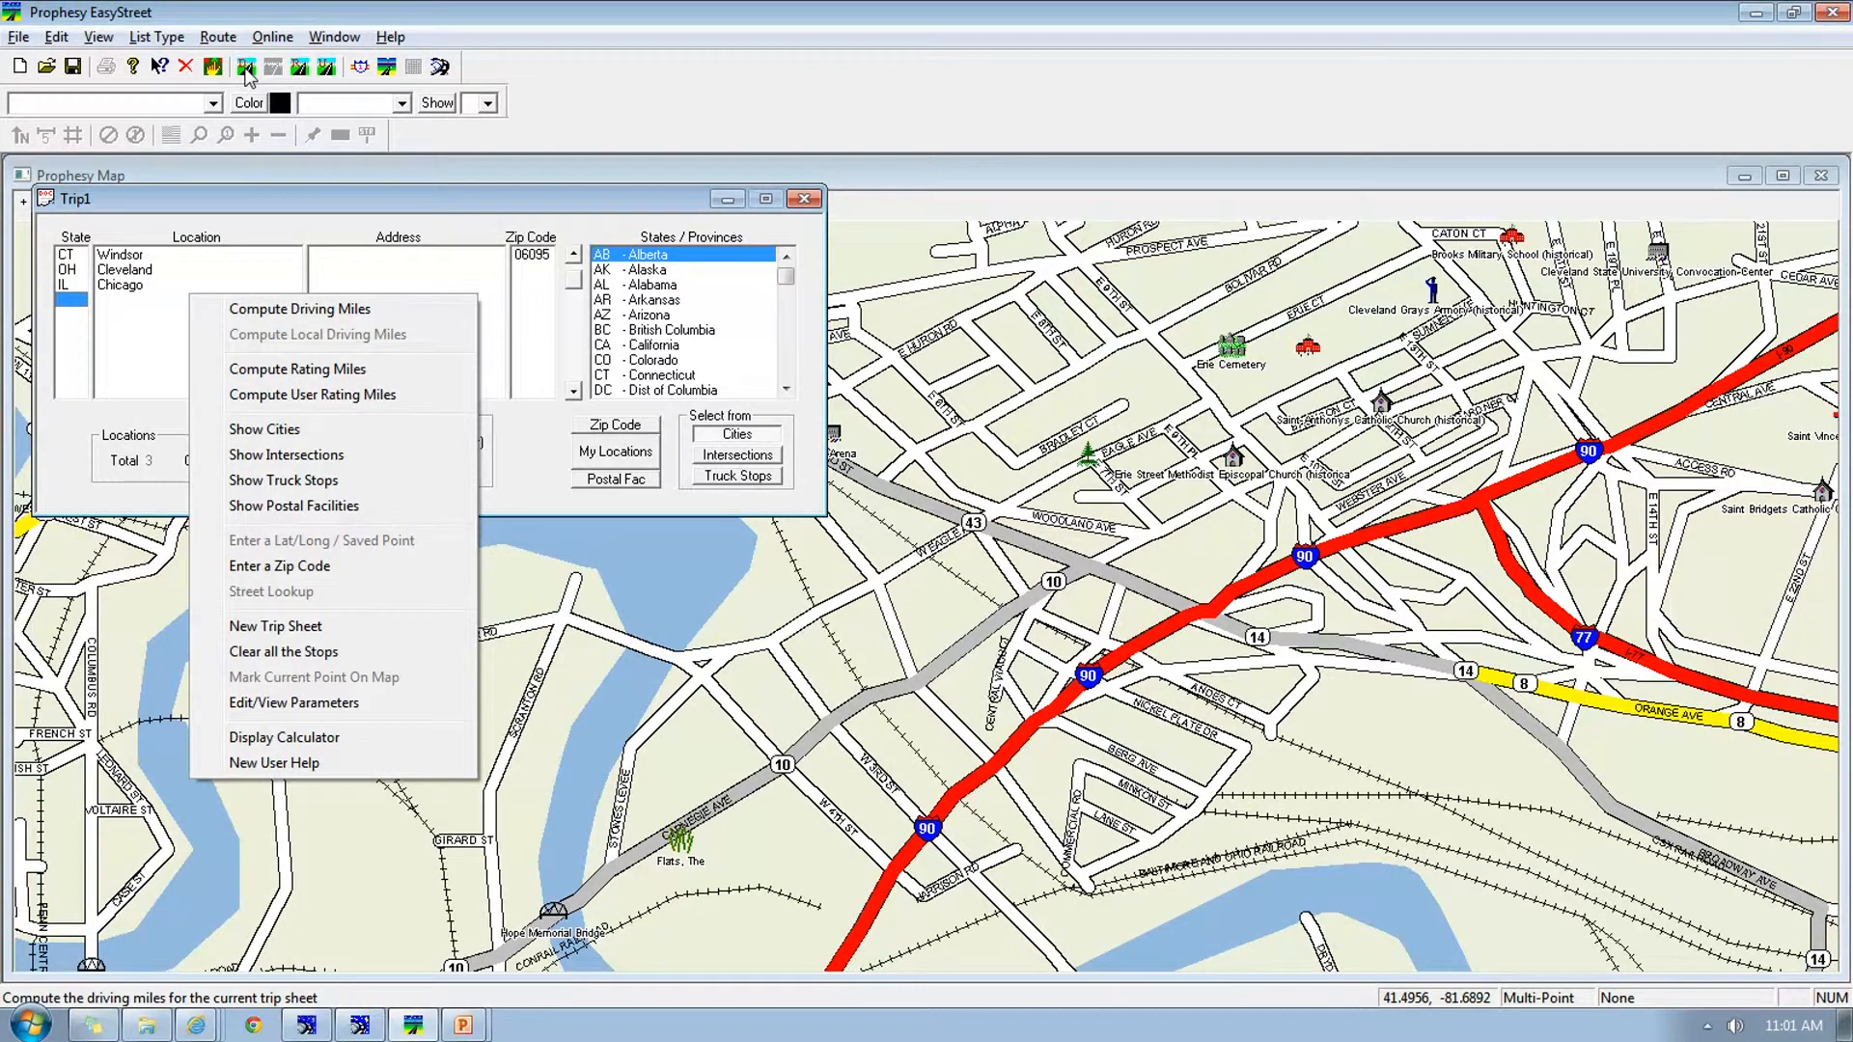
click(252, 311)
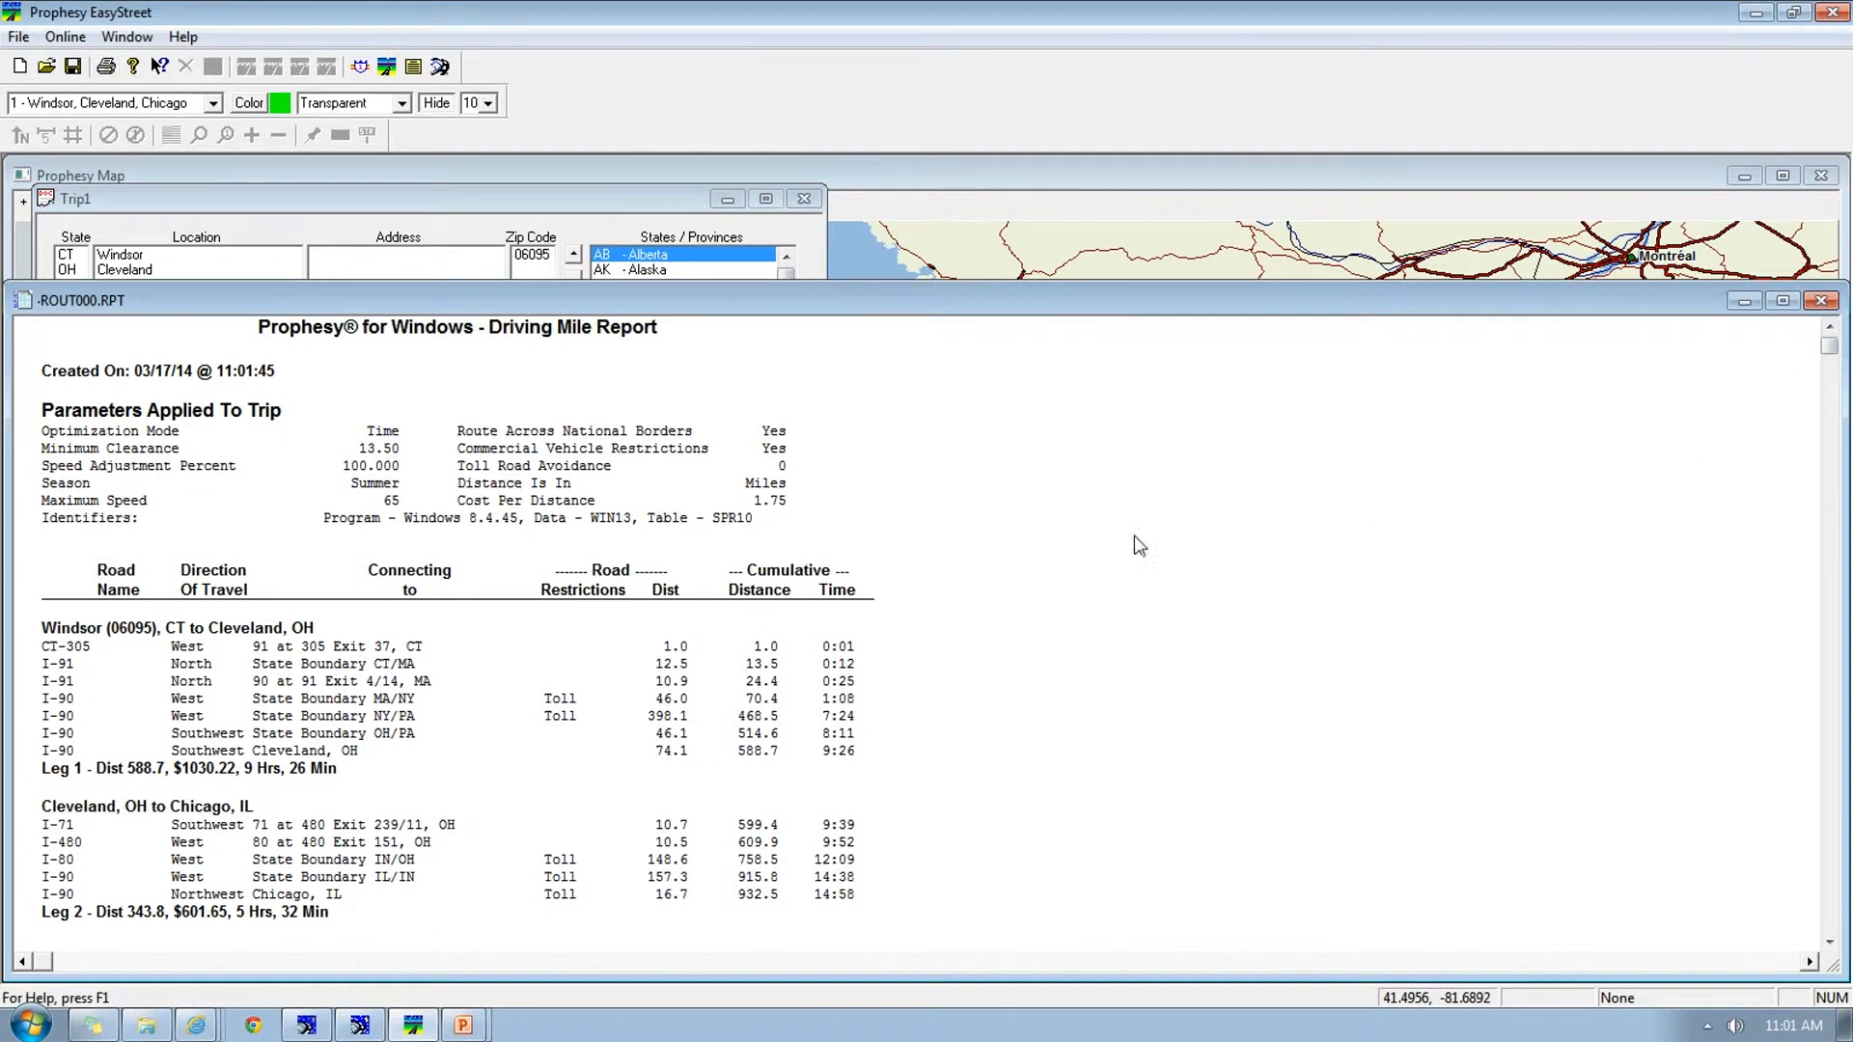
drag(1831, 353, 1831, 367)
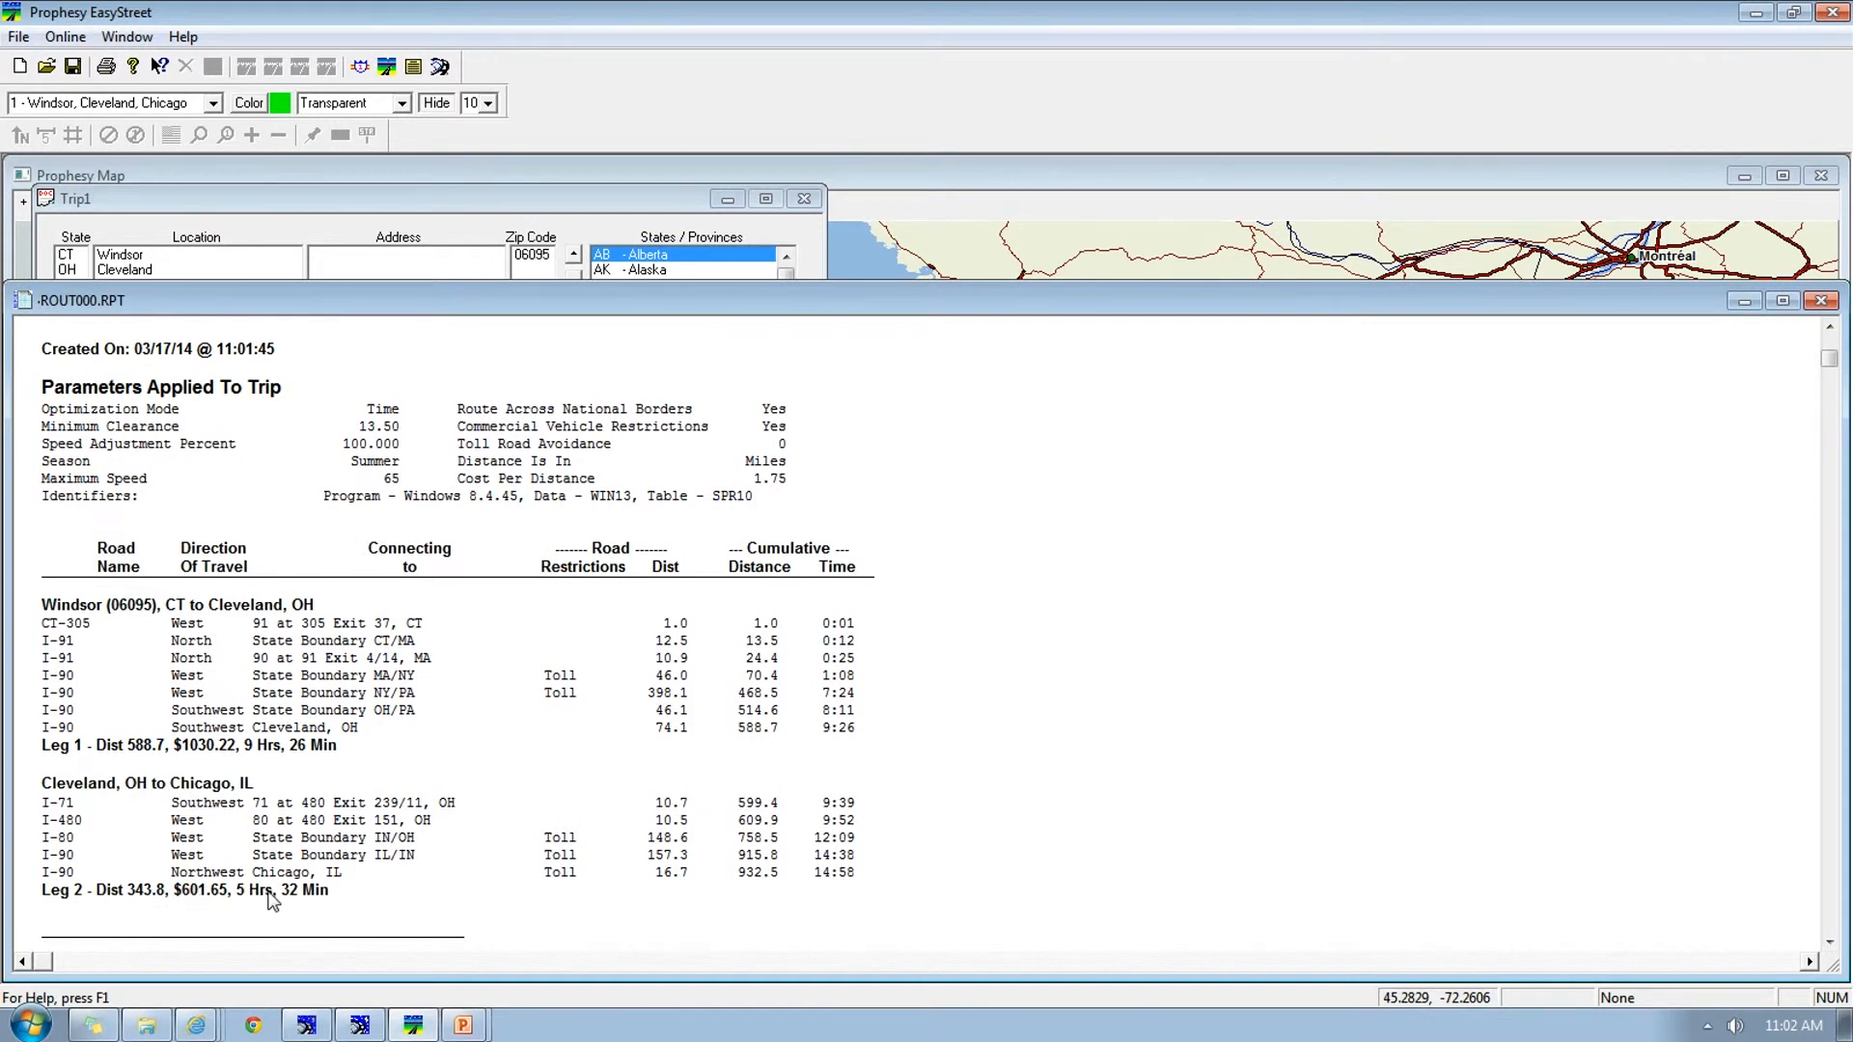
click(1829, 941)
drag(1829, 941, 1829, 941)
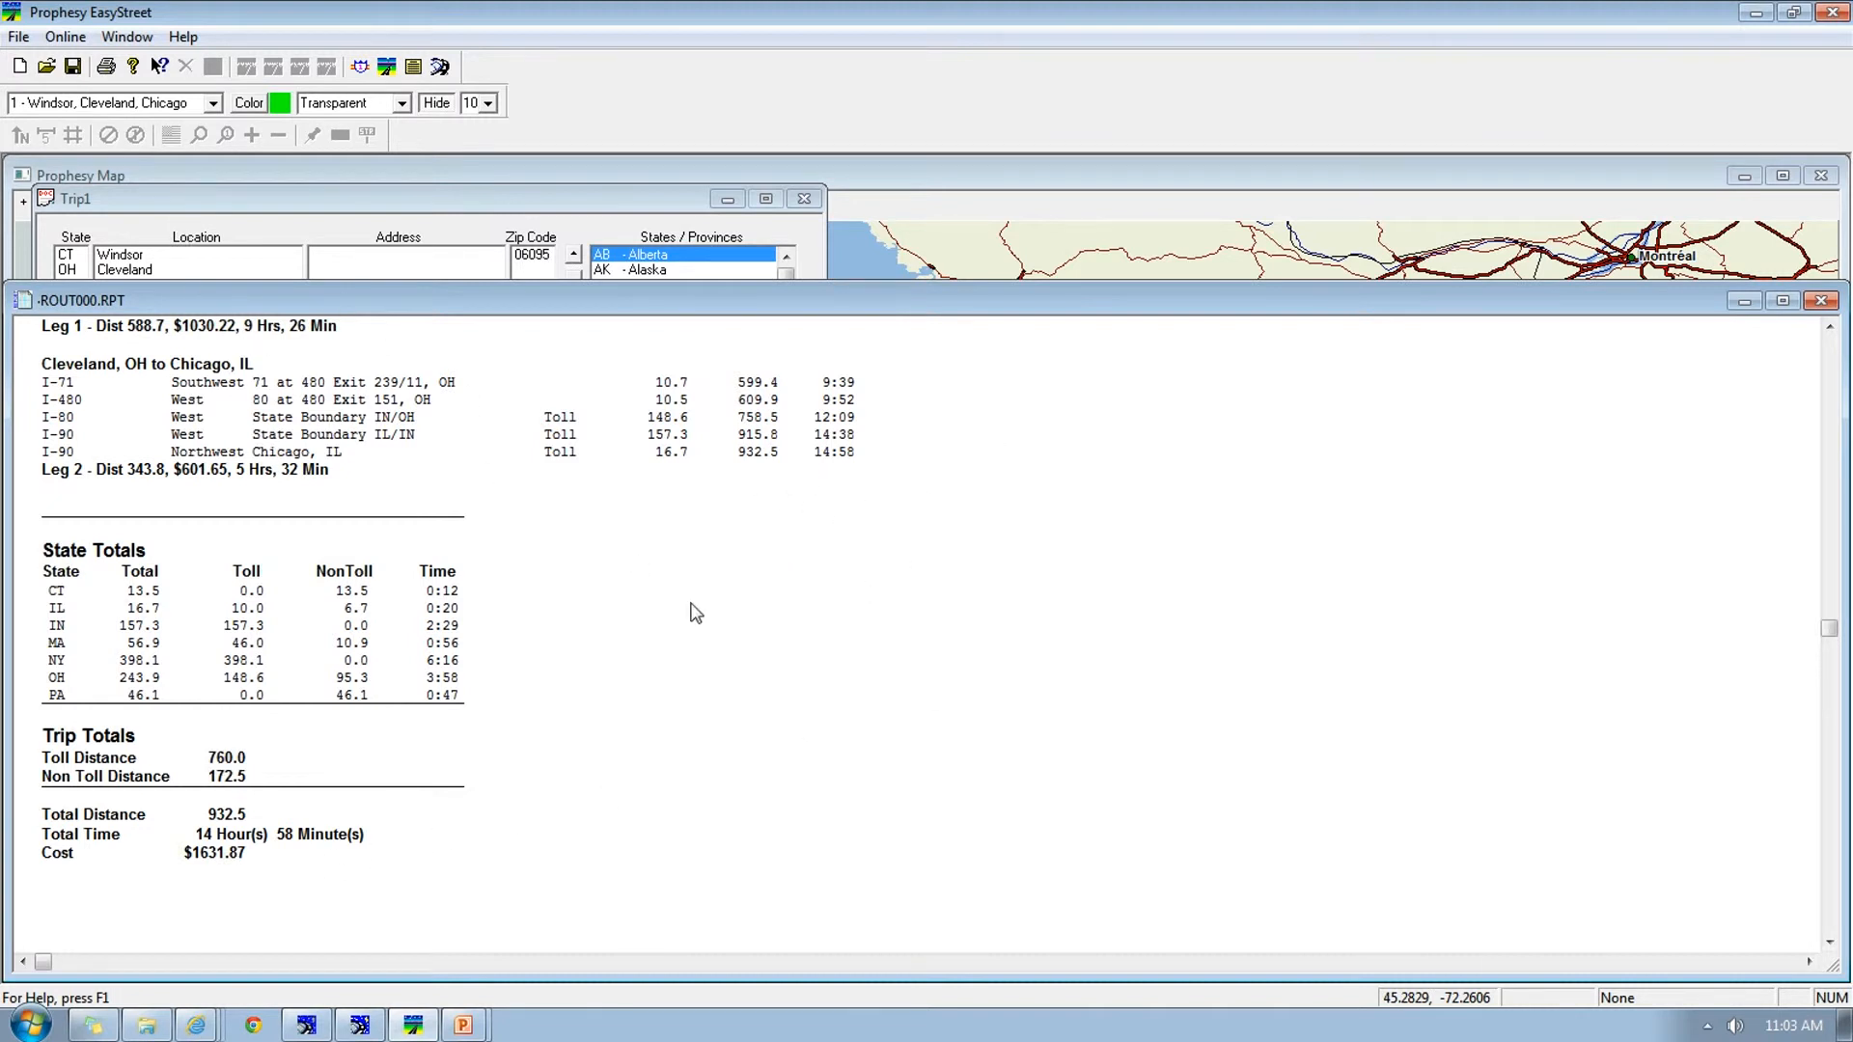
- Plot the route from the driving mile report on the map
right_click(952, 455)
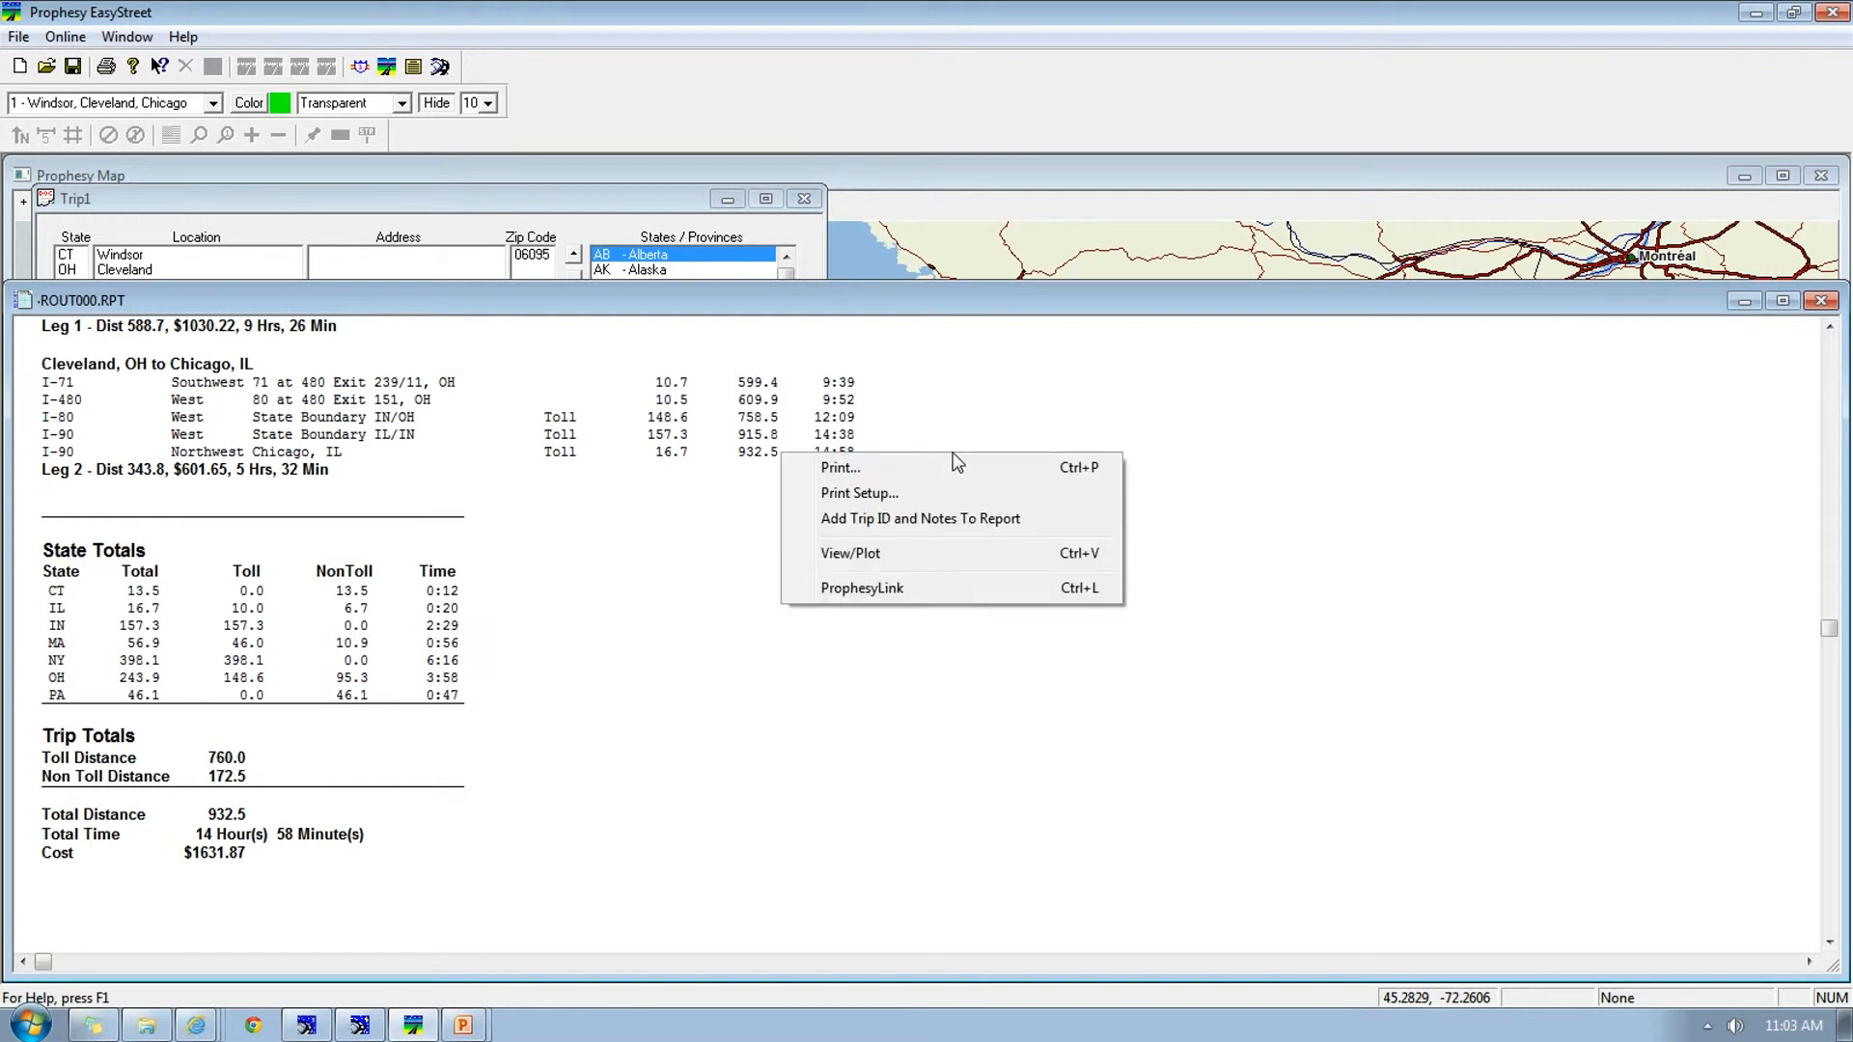
click(897, 562)
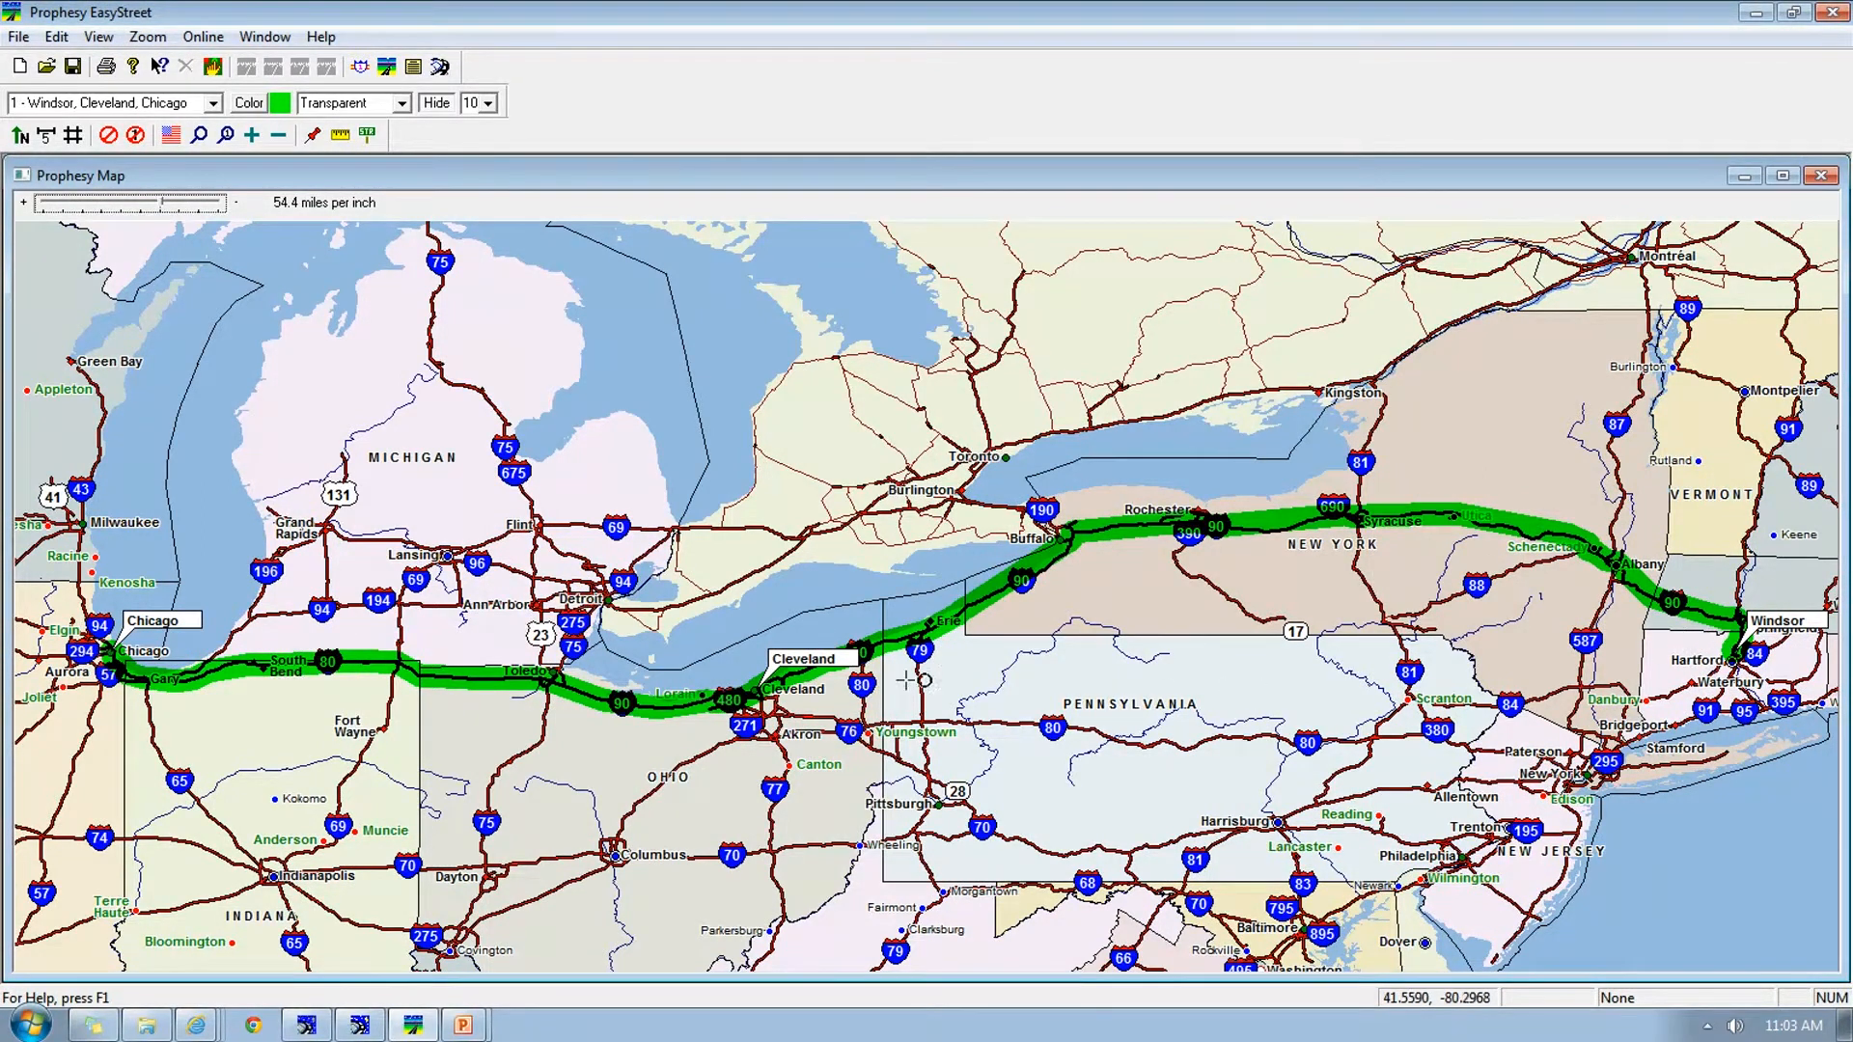
- Examine the plotted route on the map at street and regional scale around Cleveland and Chicago
drag(782, 711, 792, 720)
drag(793, 555, 929, 625)
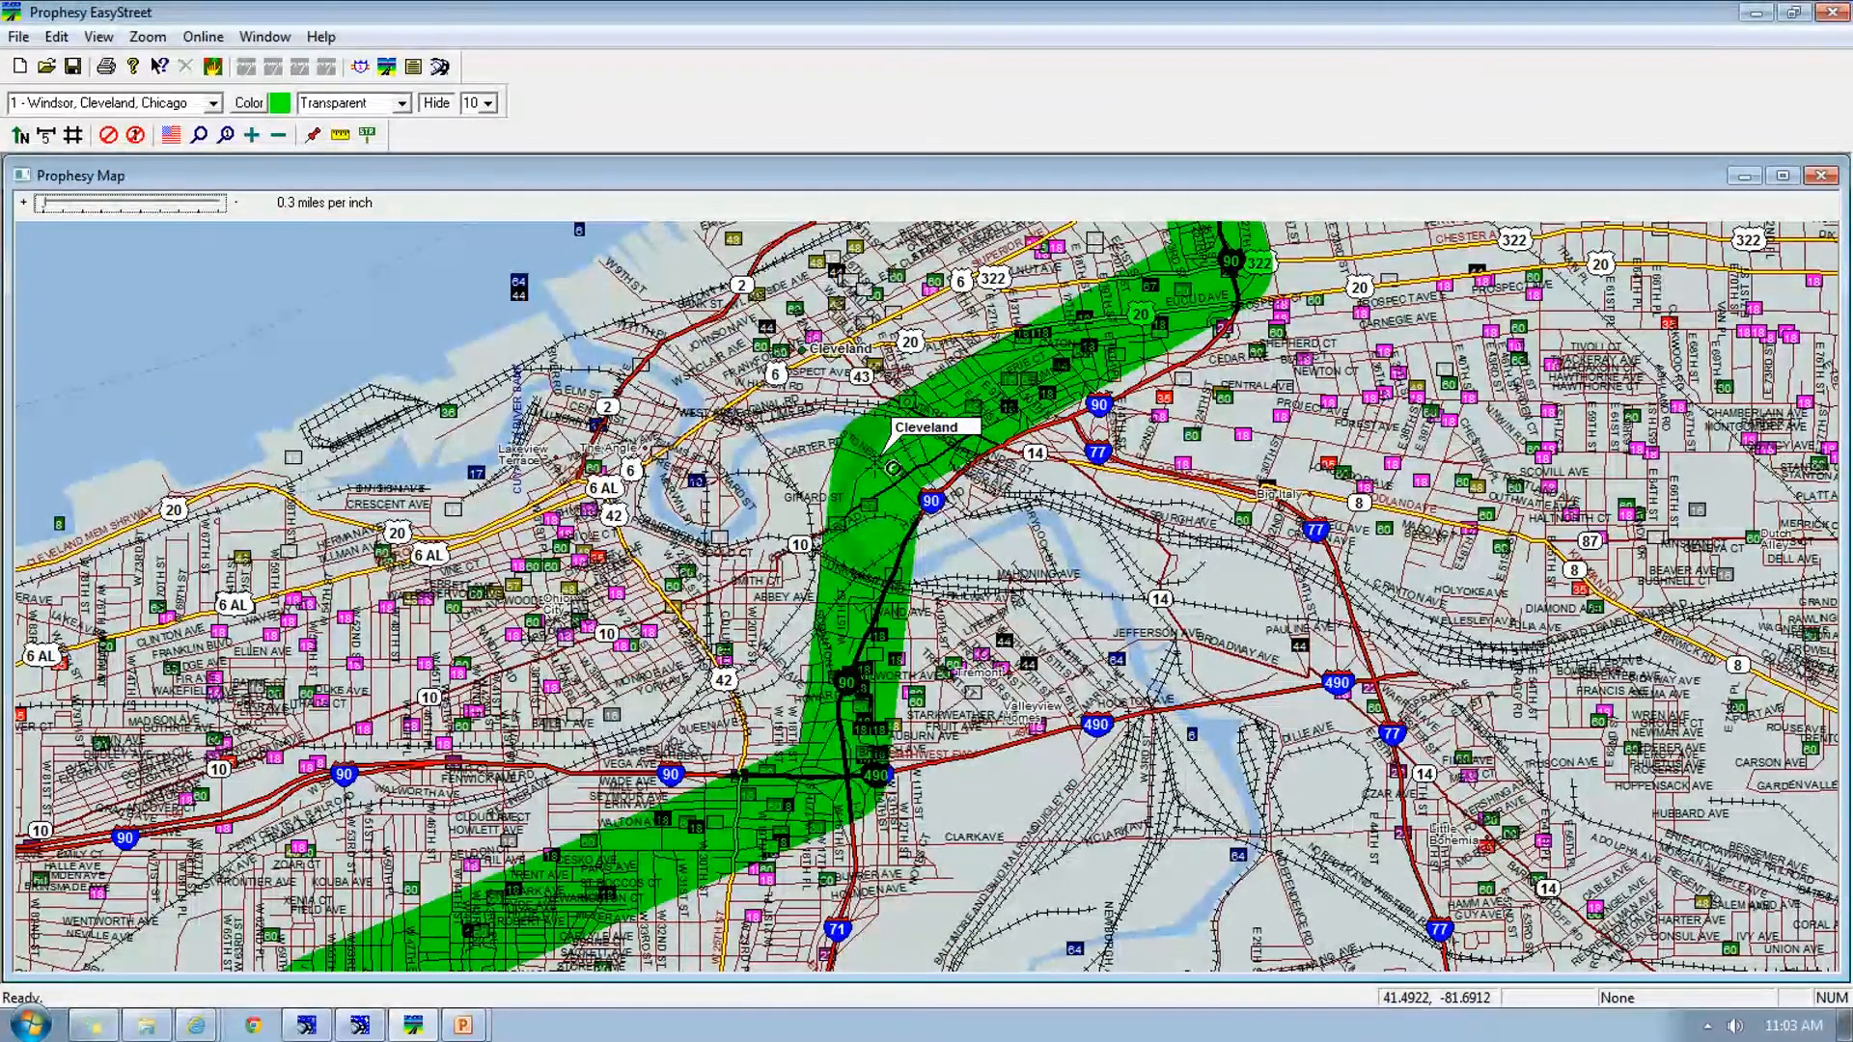
right_click(890, 469)
right_click(885, 468)
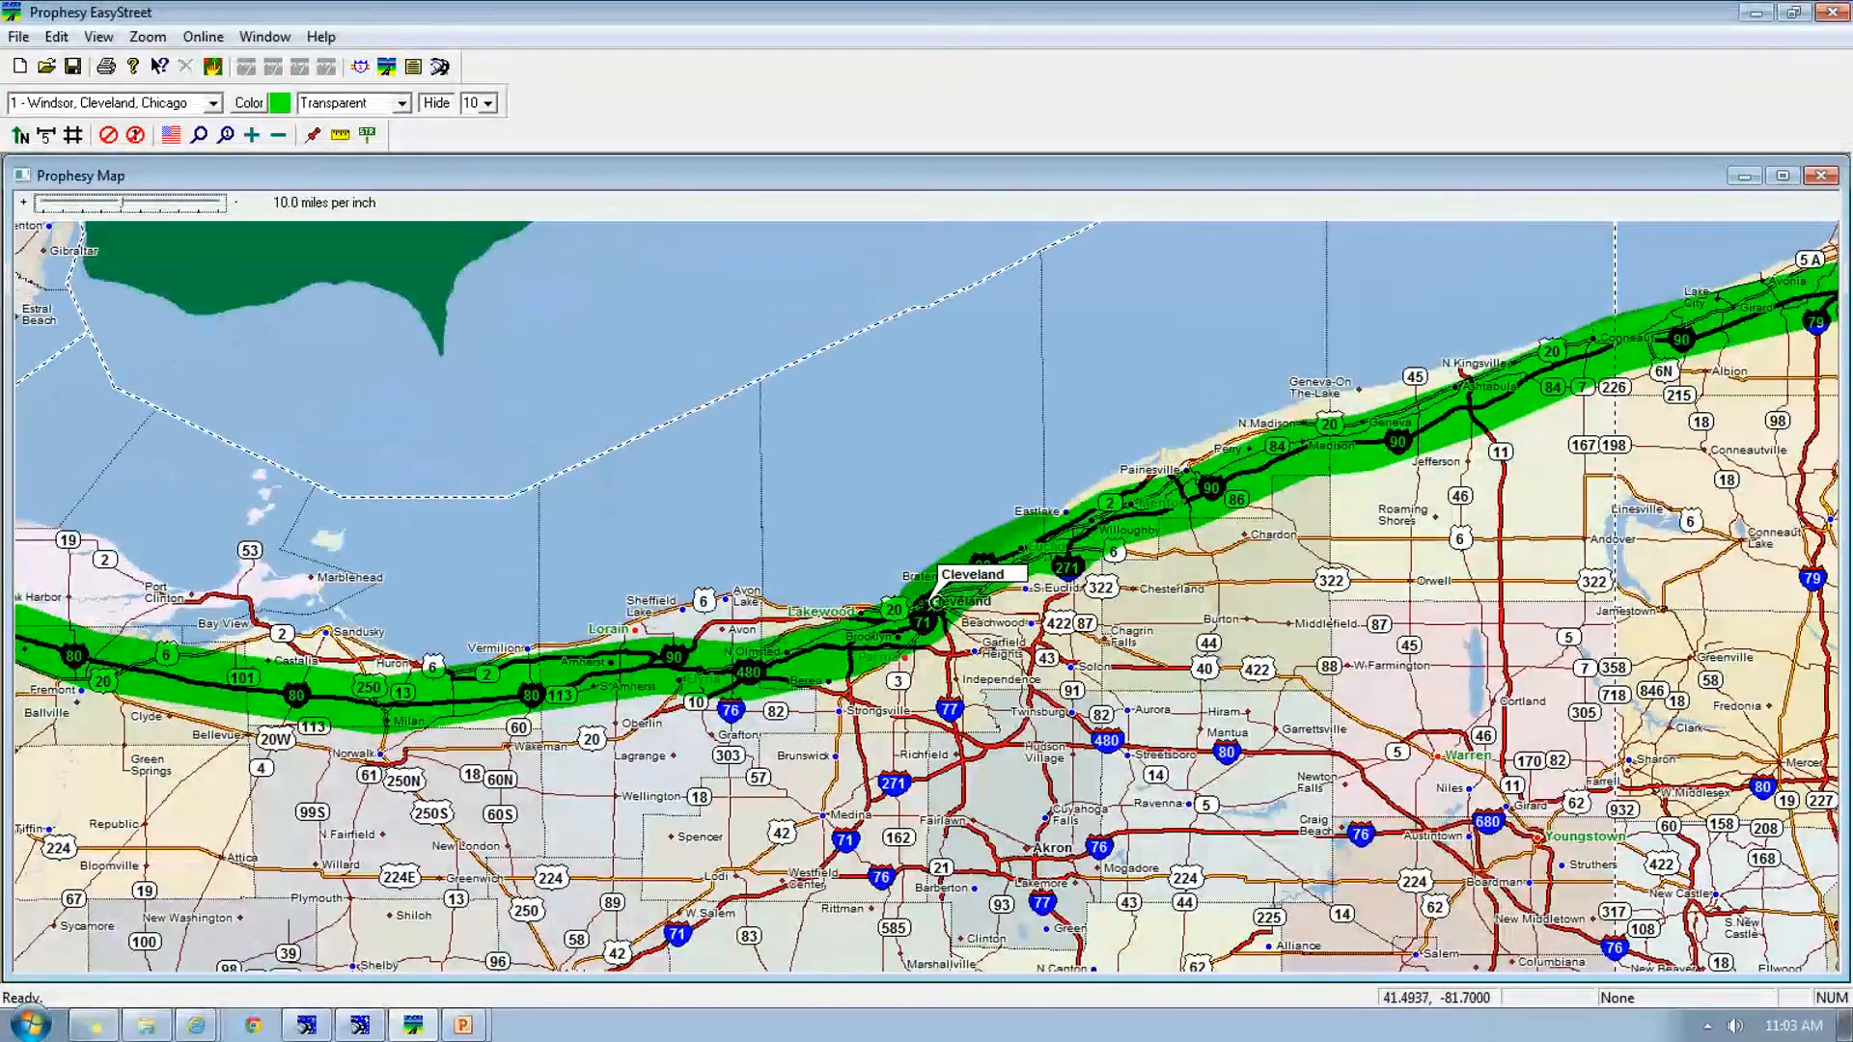
right_click(929, 606)
right_click(936, 616)
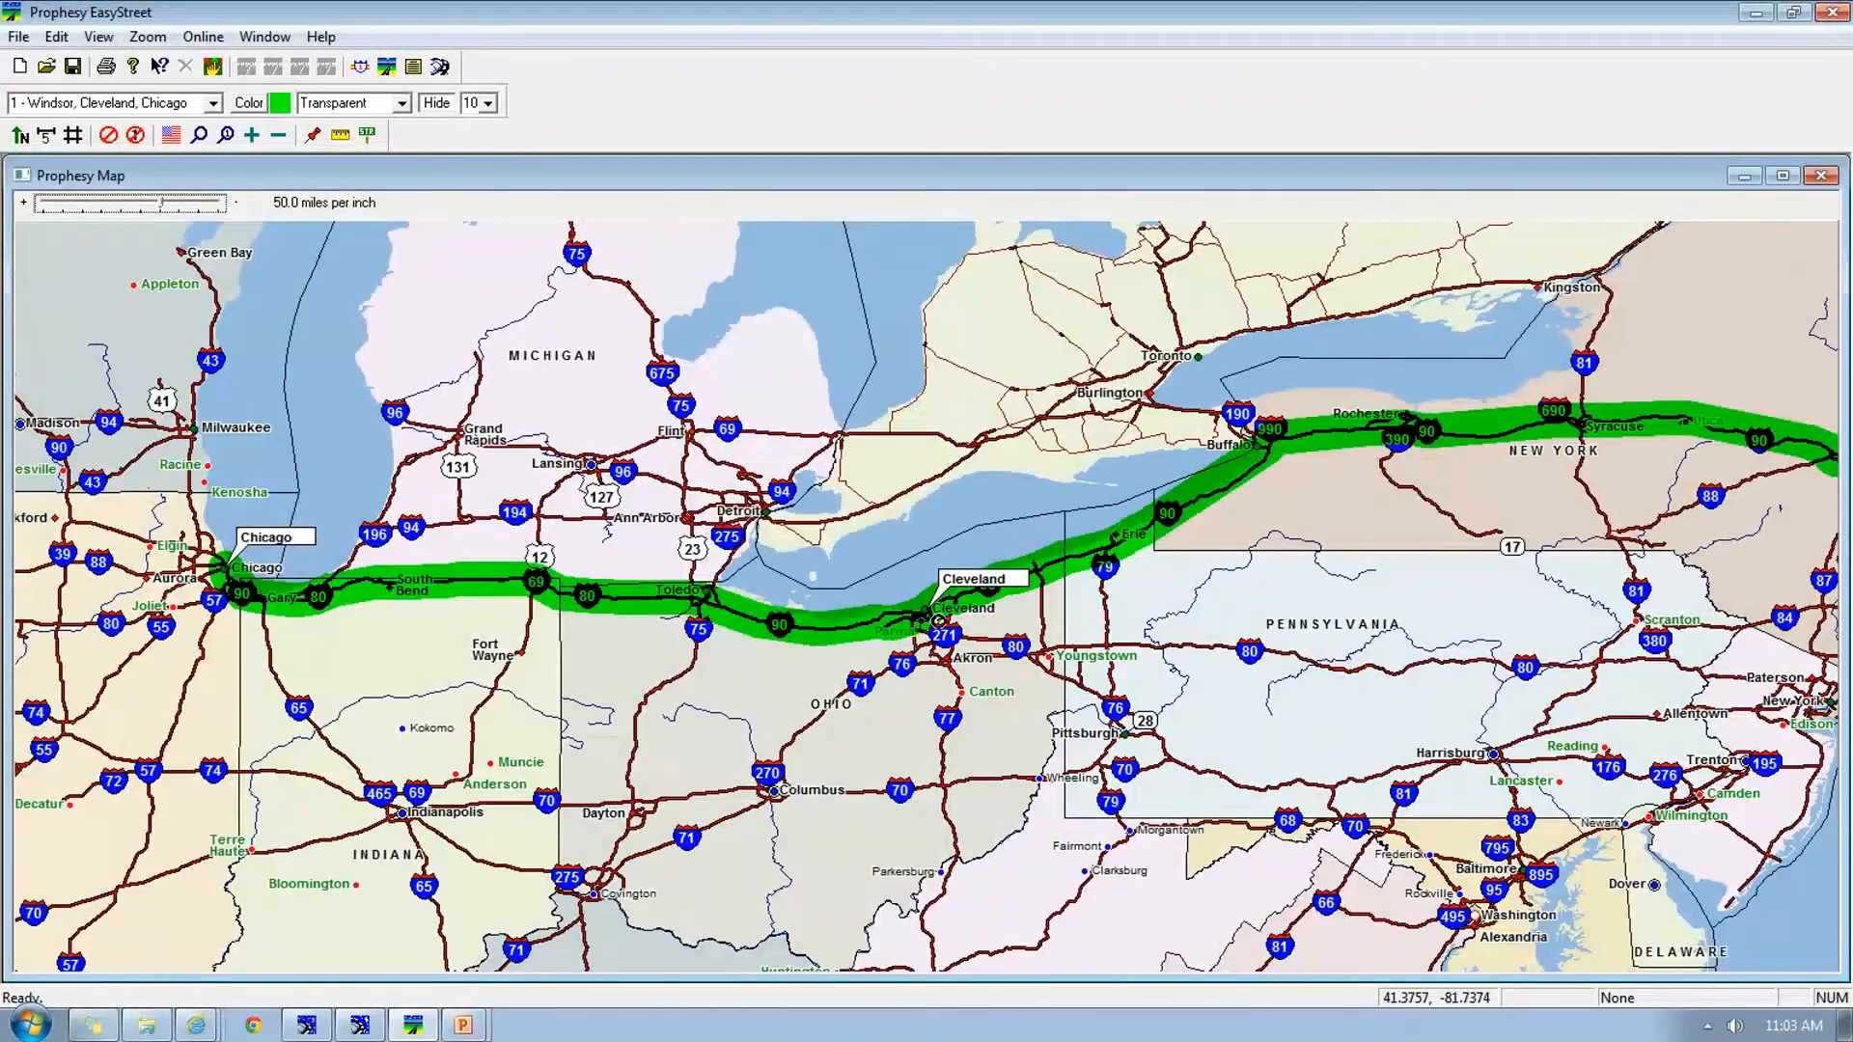
right_click(938, 619)
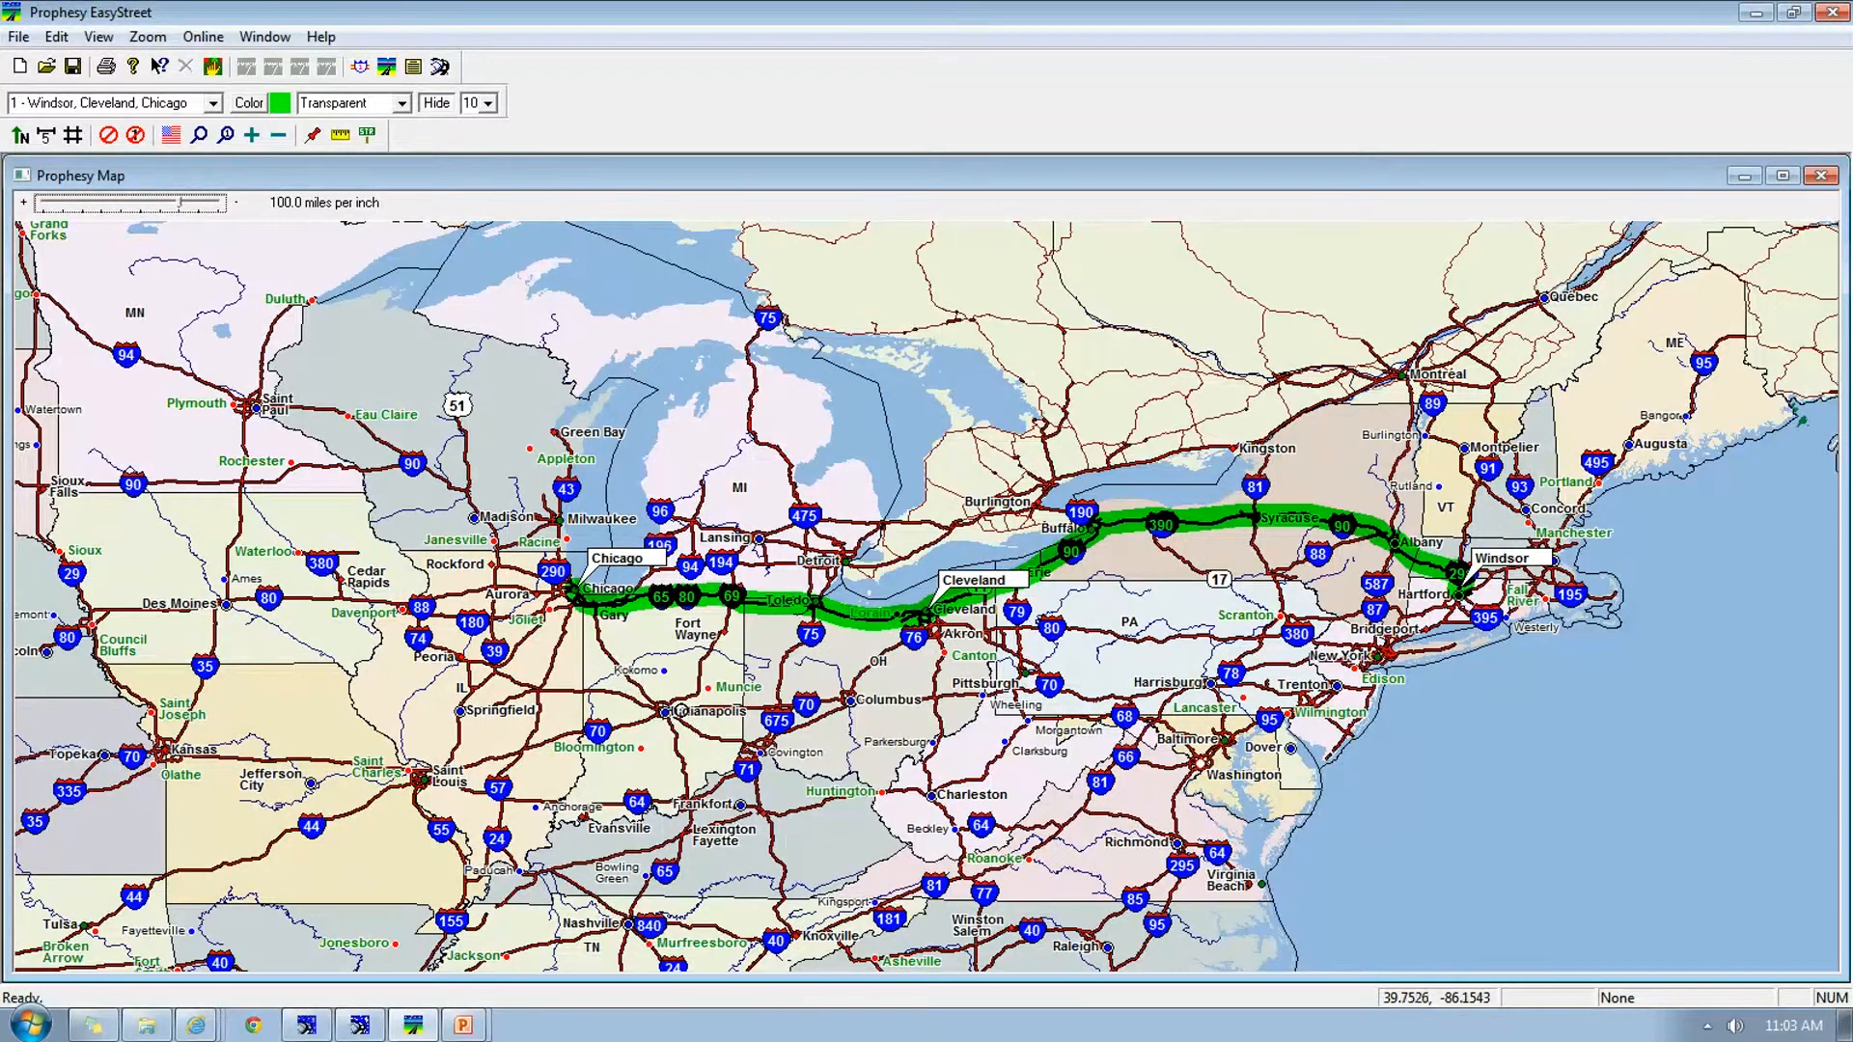
click(686, 713)
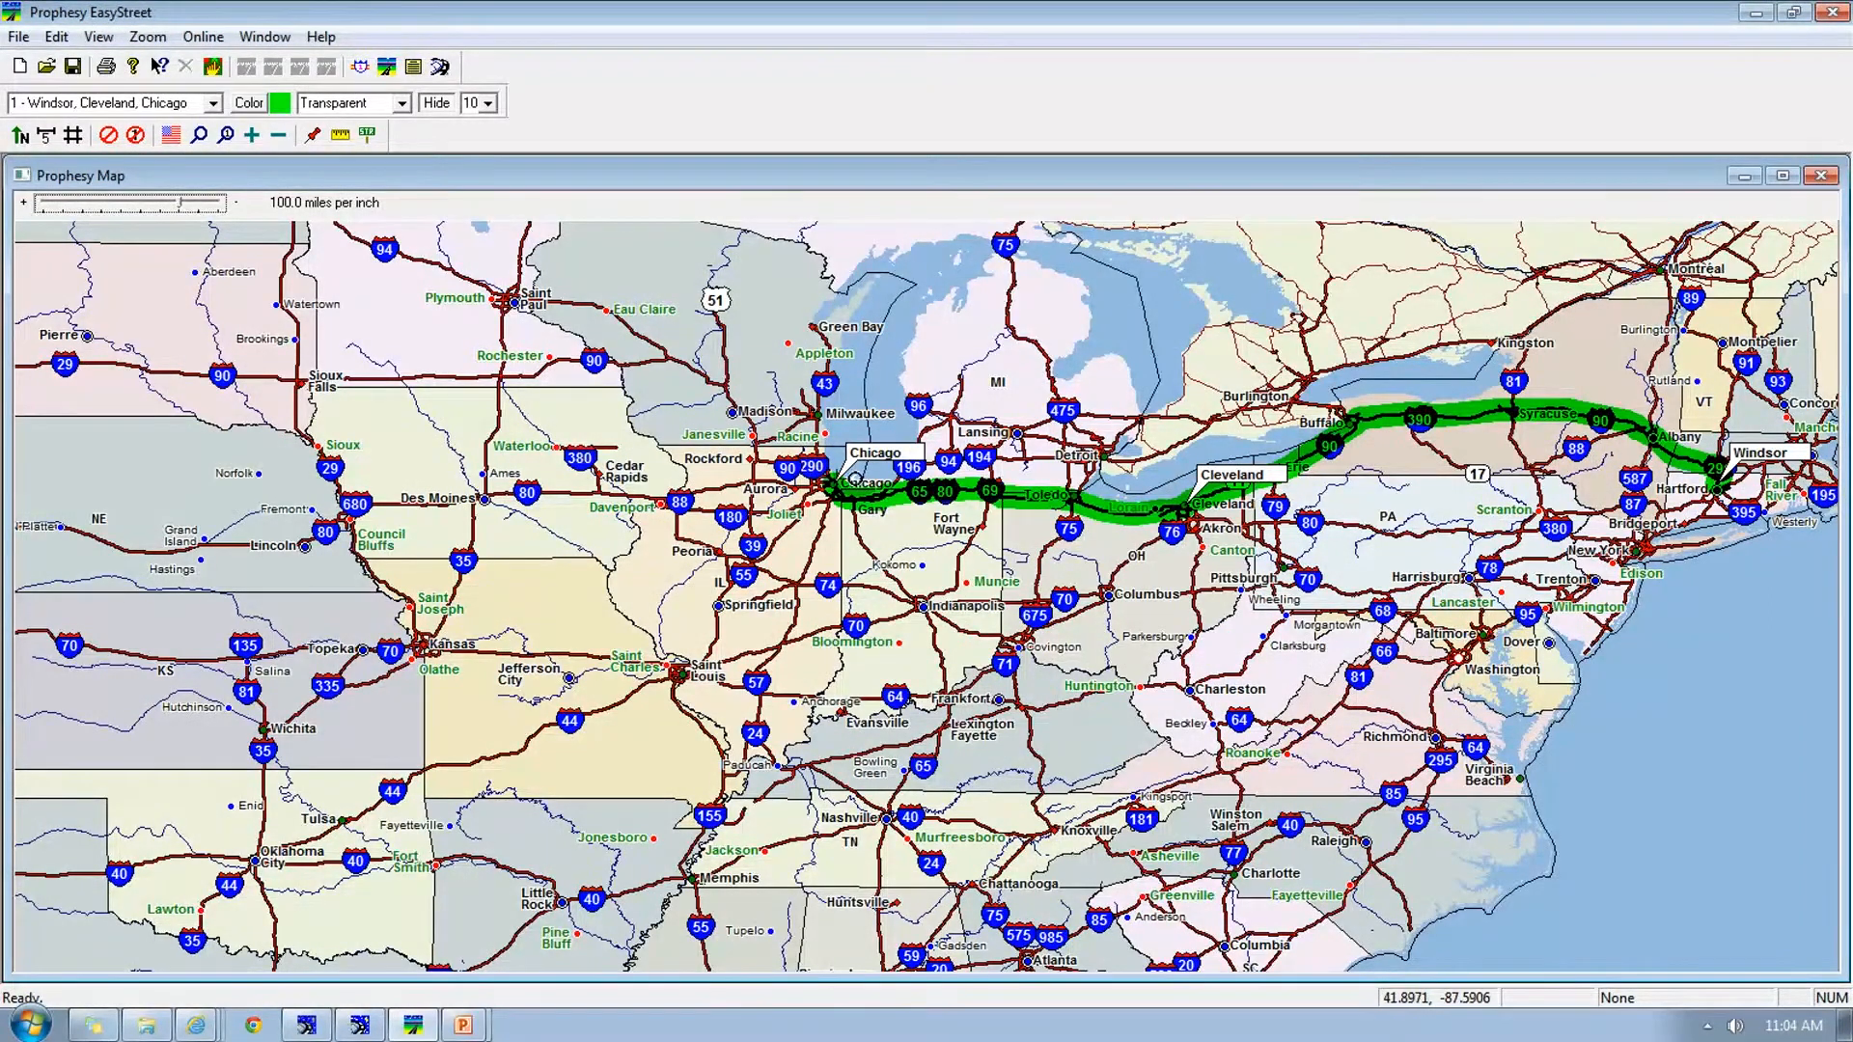
click(836, 480)
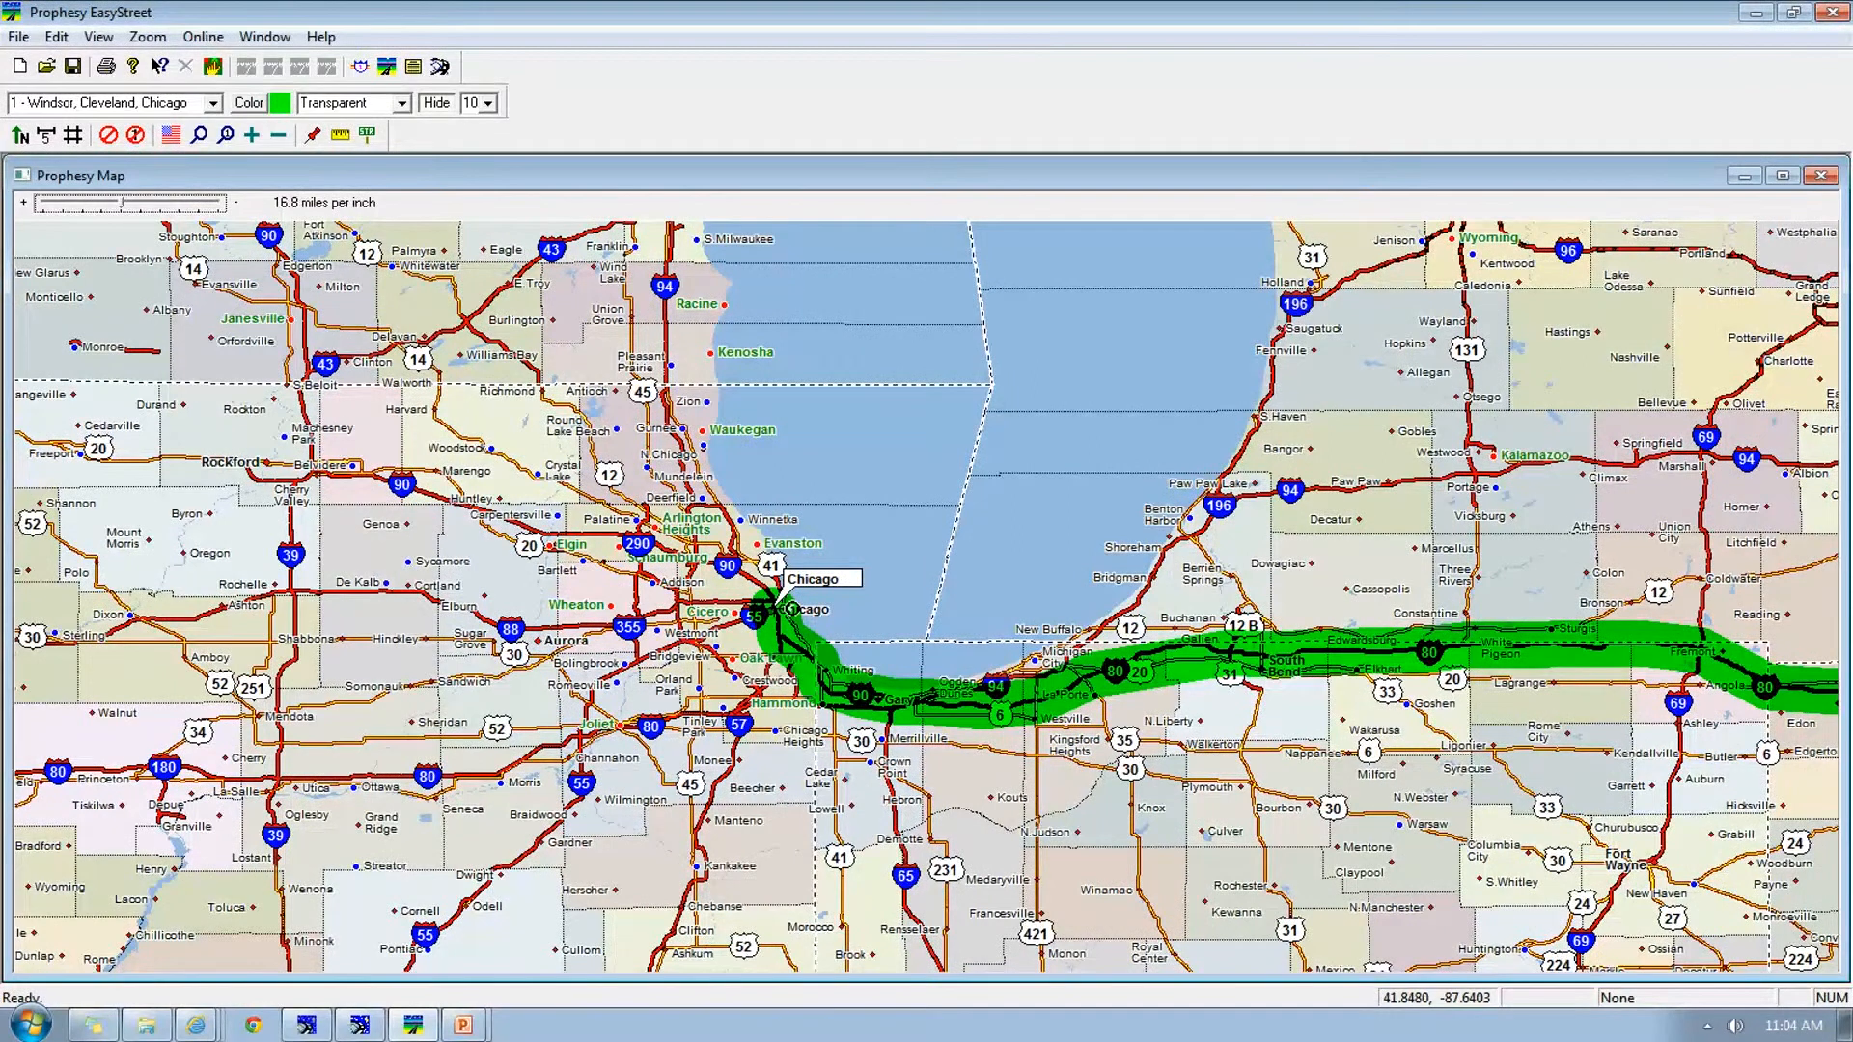
click(774, 603)
scroll(880, 618, down, 1)
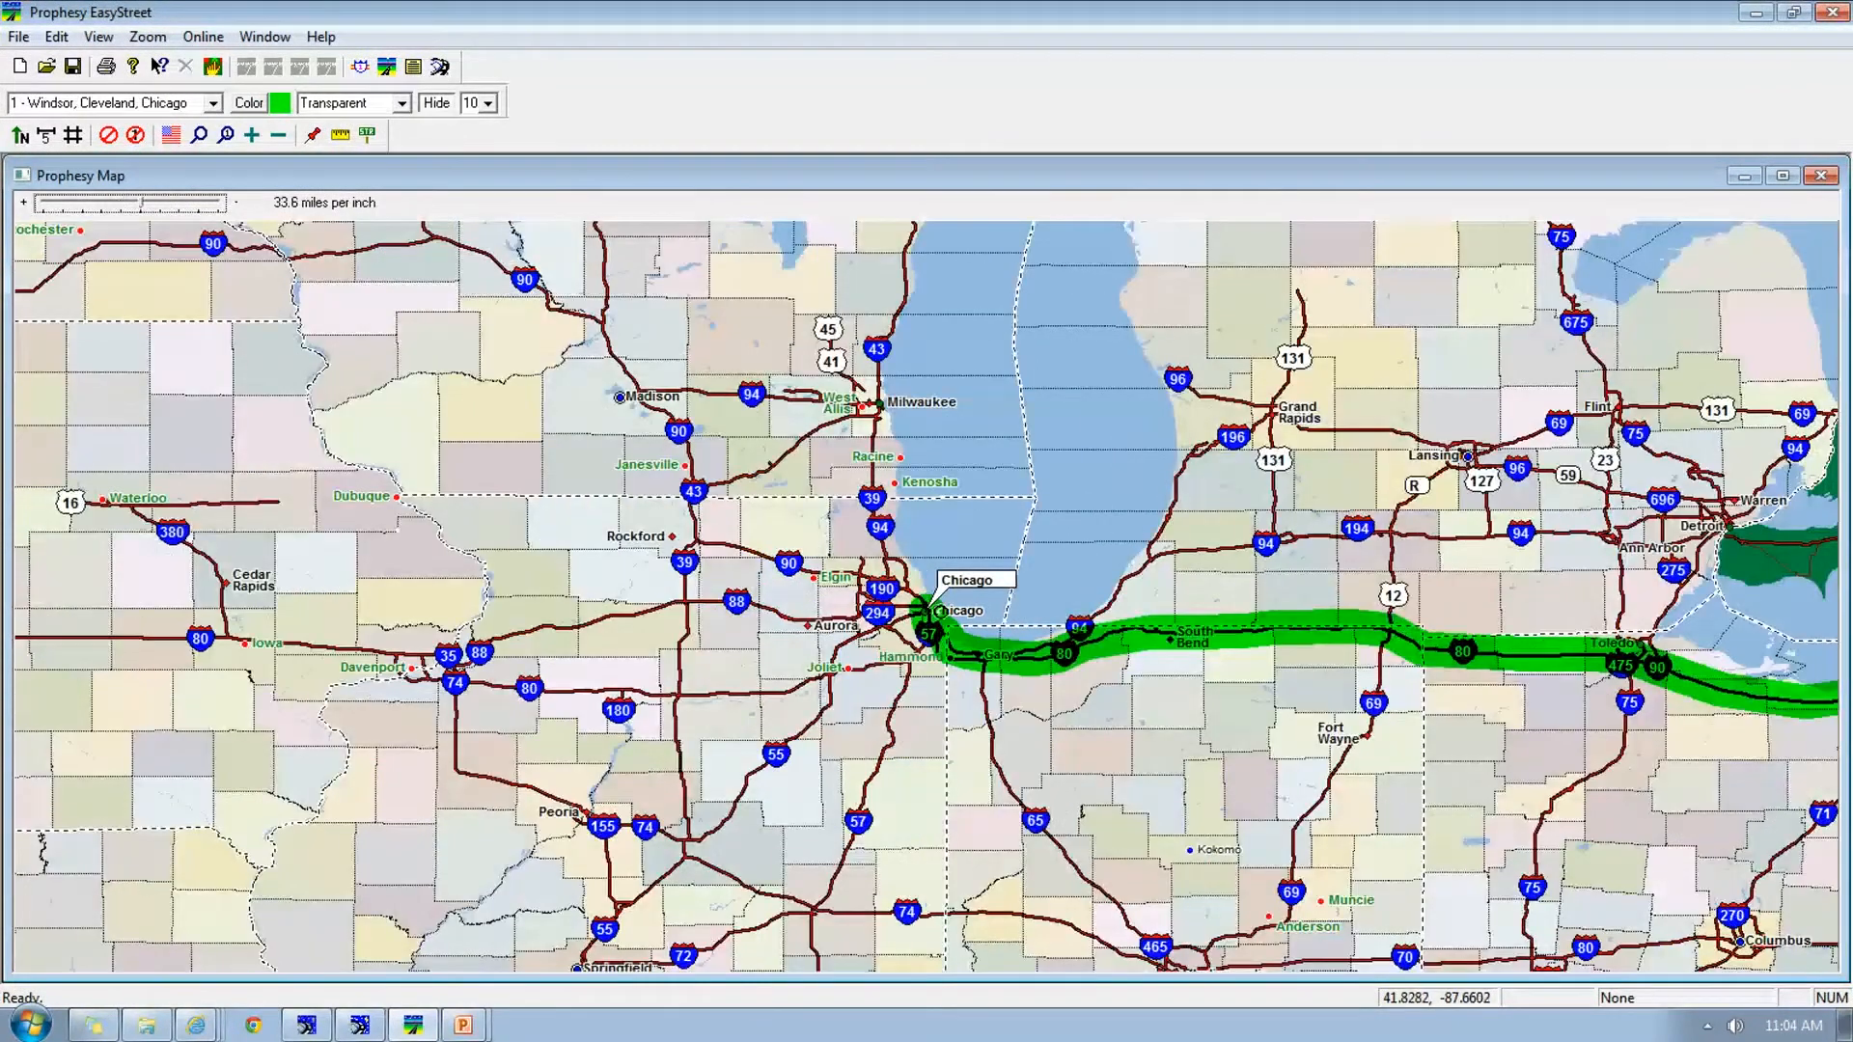
scroll(928, 610, down, 1)
scroll(929, 610, down, 1)
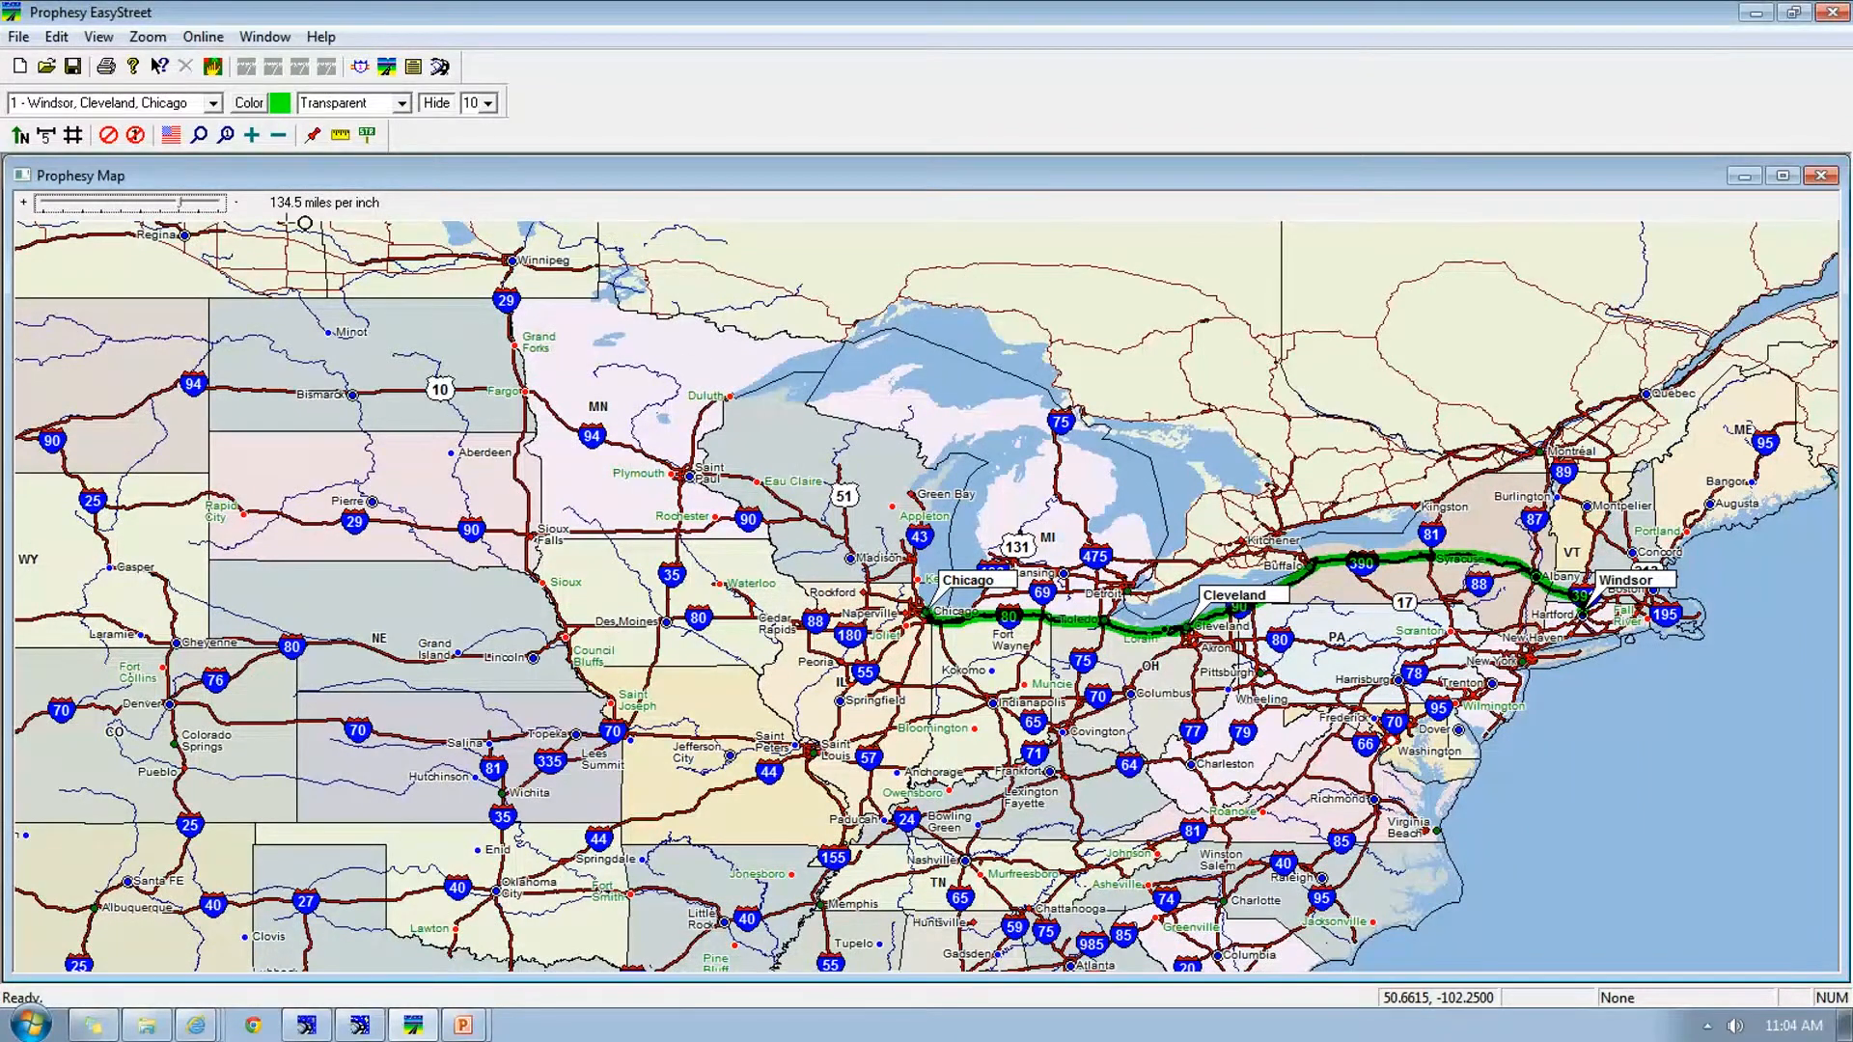
- Create a blank trip sheet and switch back to the Trip1 sheet
click(20, 67)
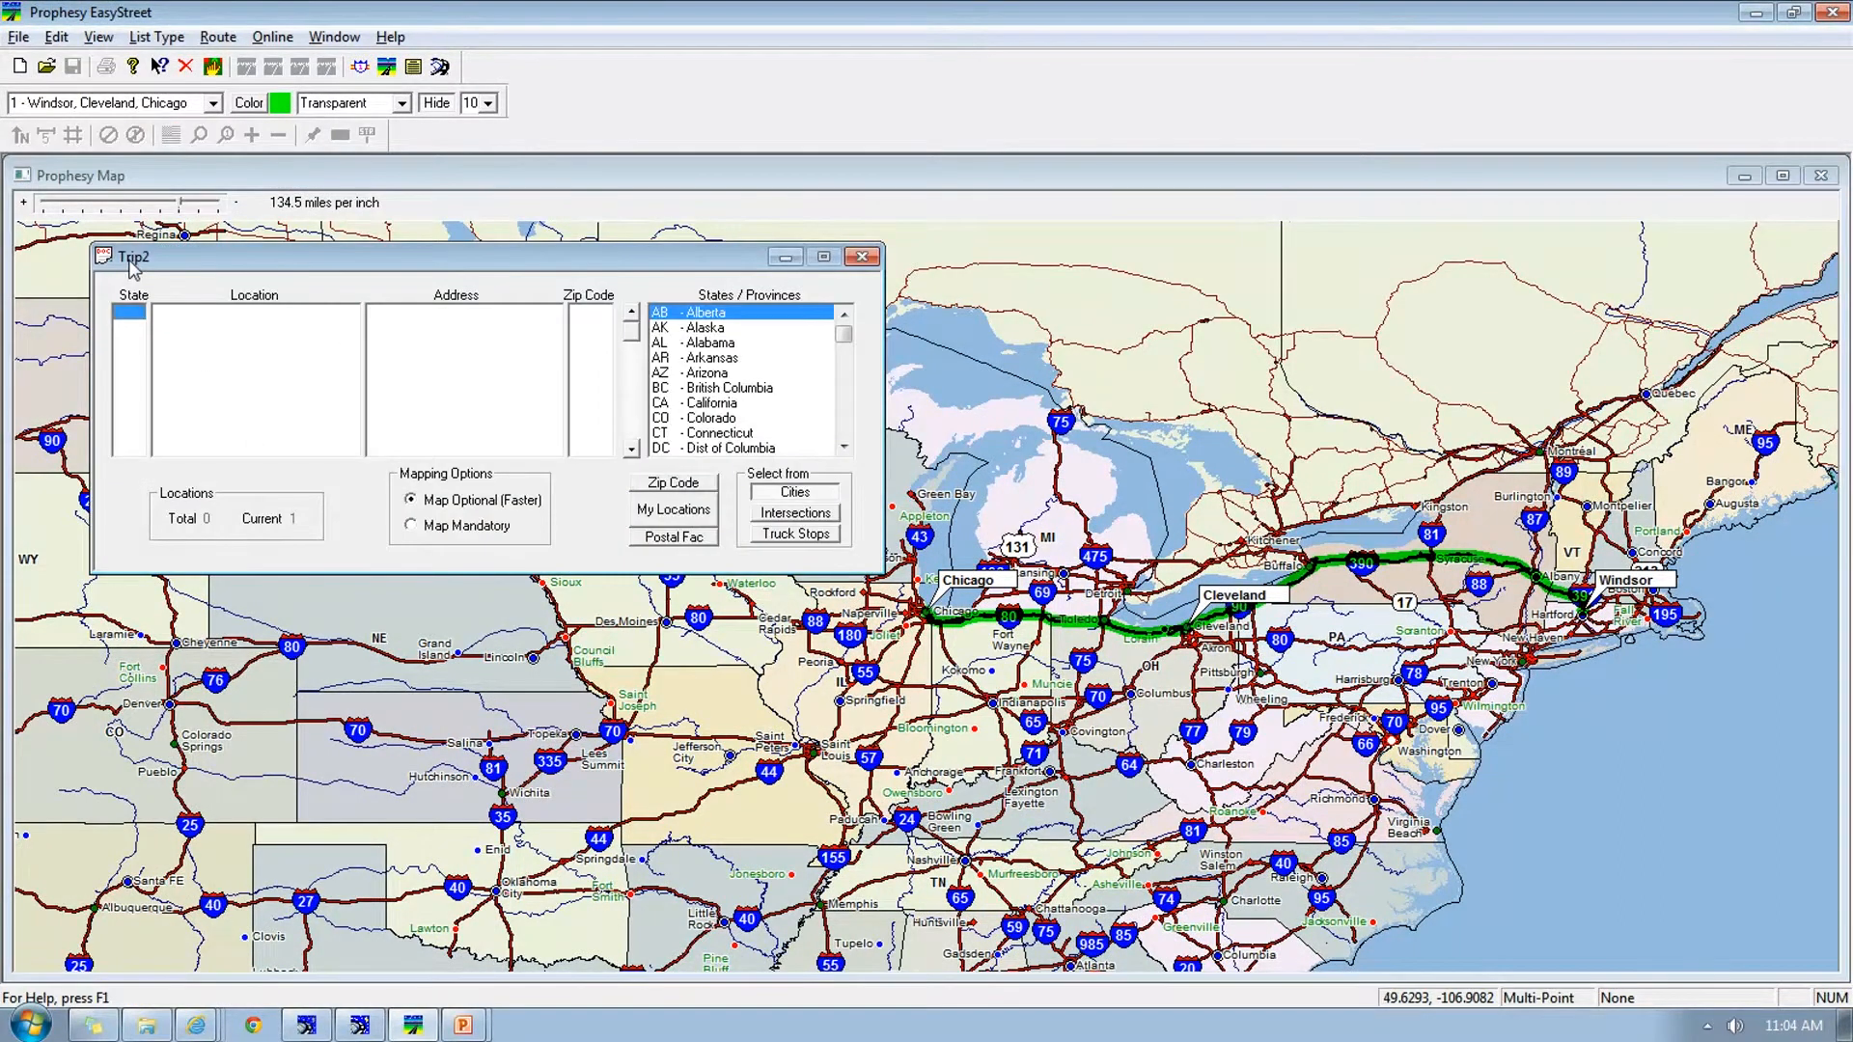
click(334, 37)
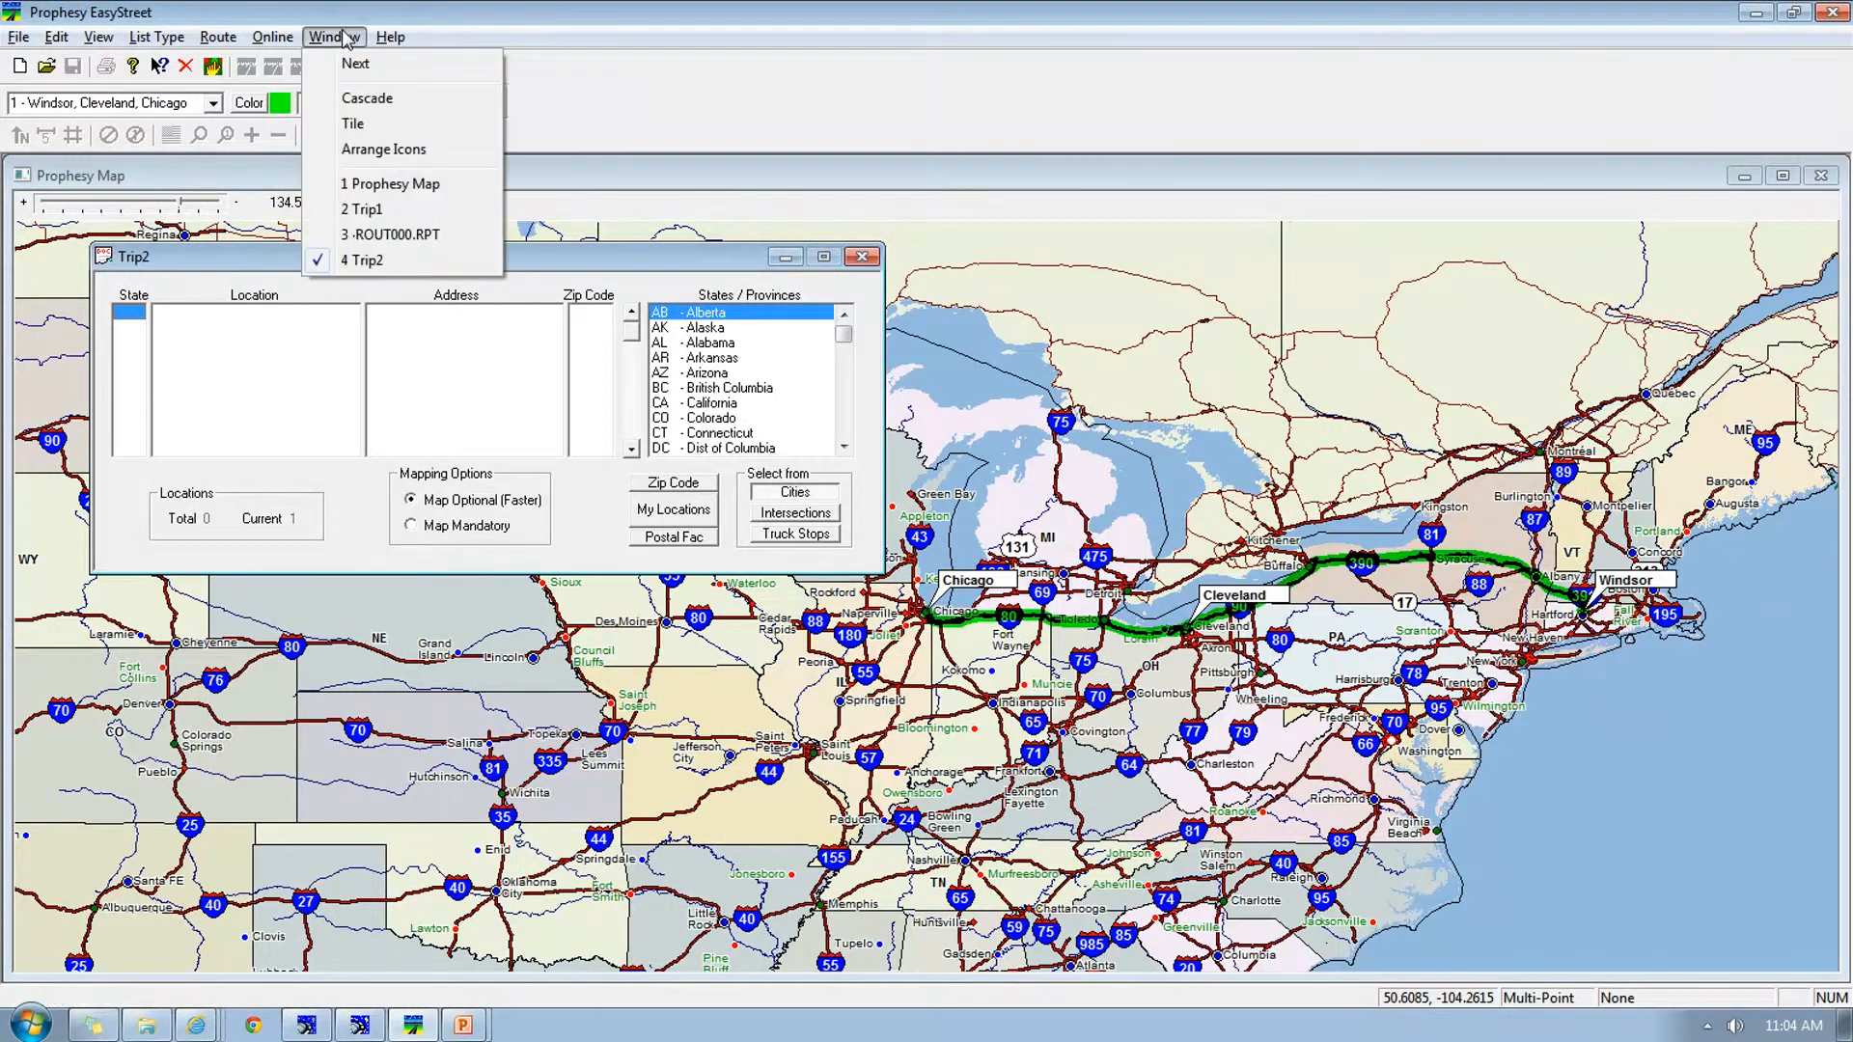
click(361, 210)
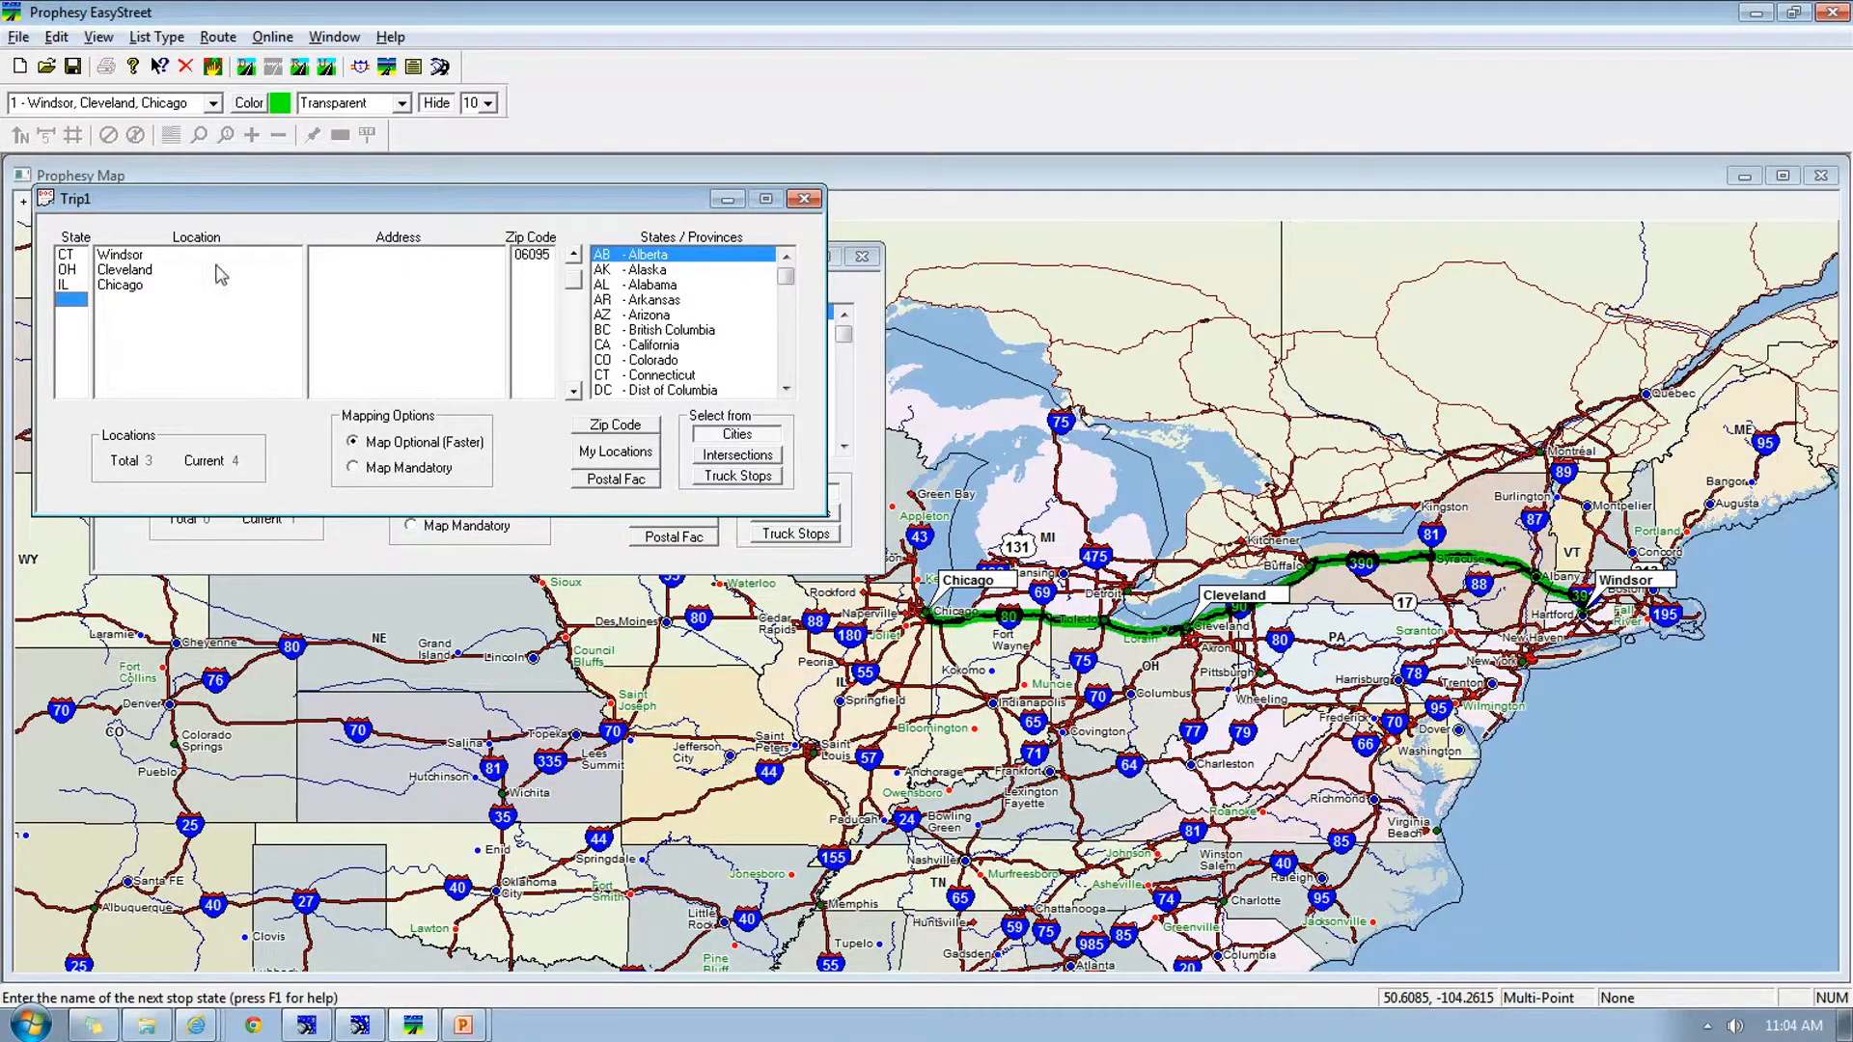
- Start saving the Trip1 sheet, cancel the save, and close both the Trip1 and Trip2 sheets
click(72, 66)
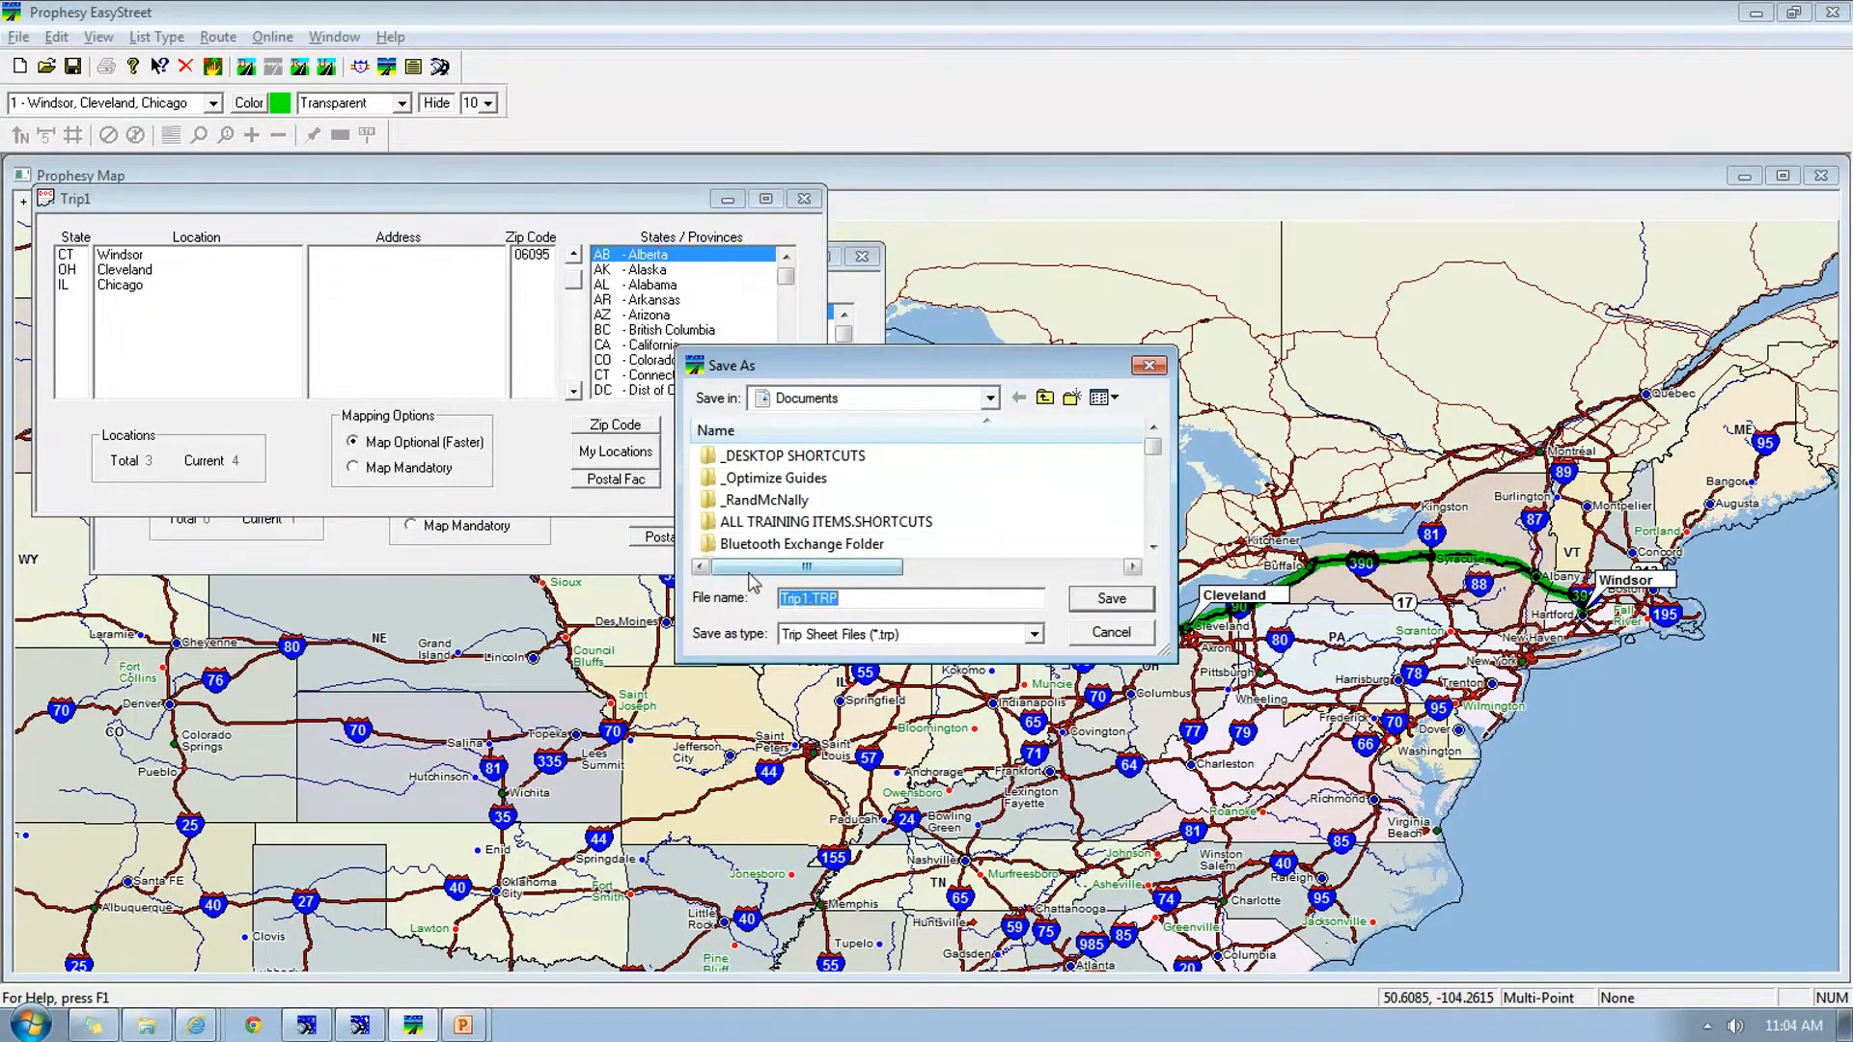
click(1111, 633)
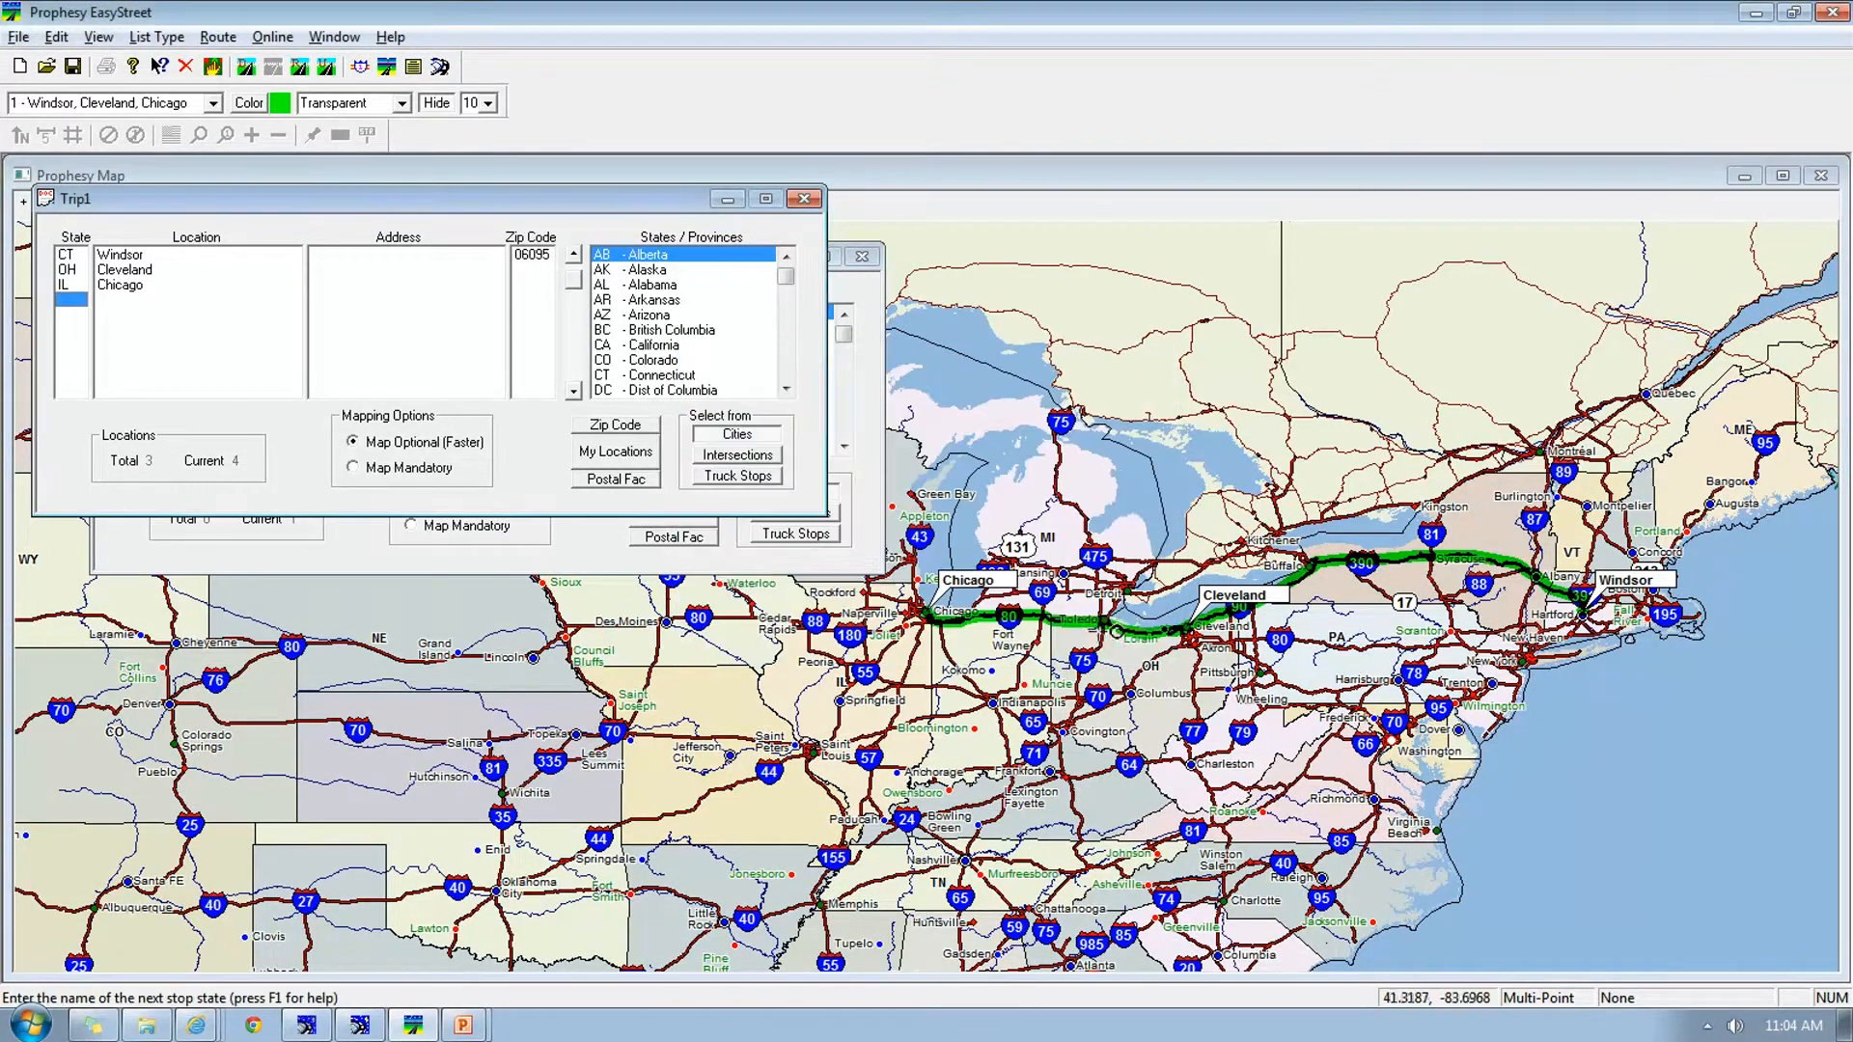
click(804, 197)
click(862, 256)
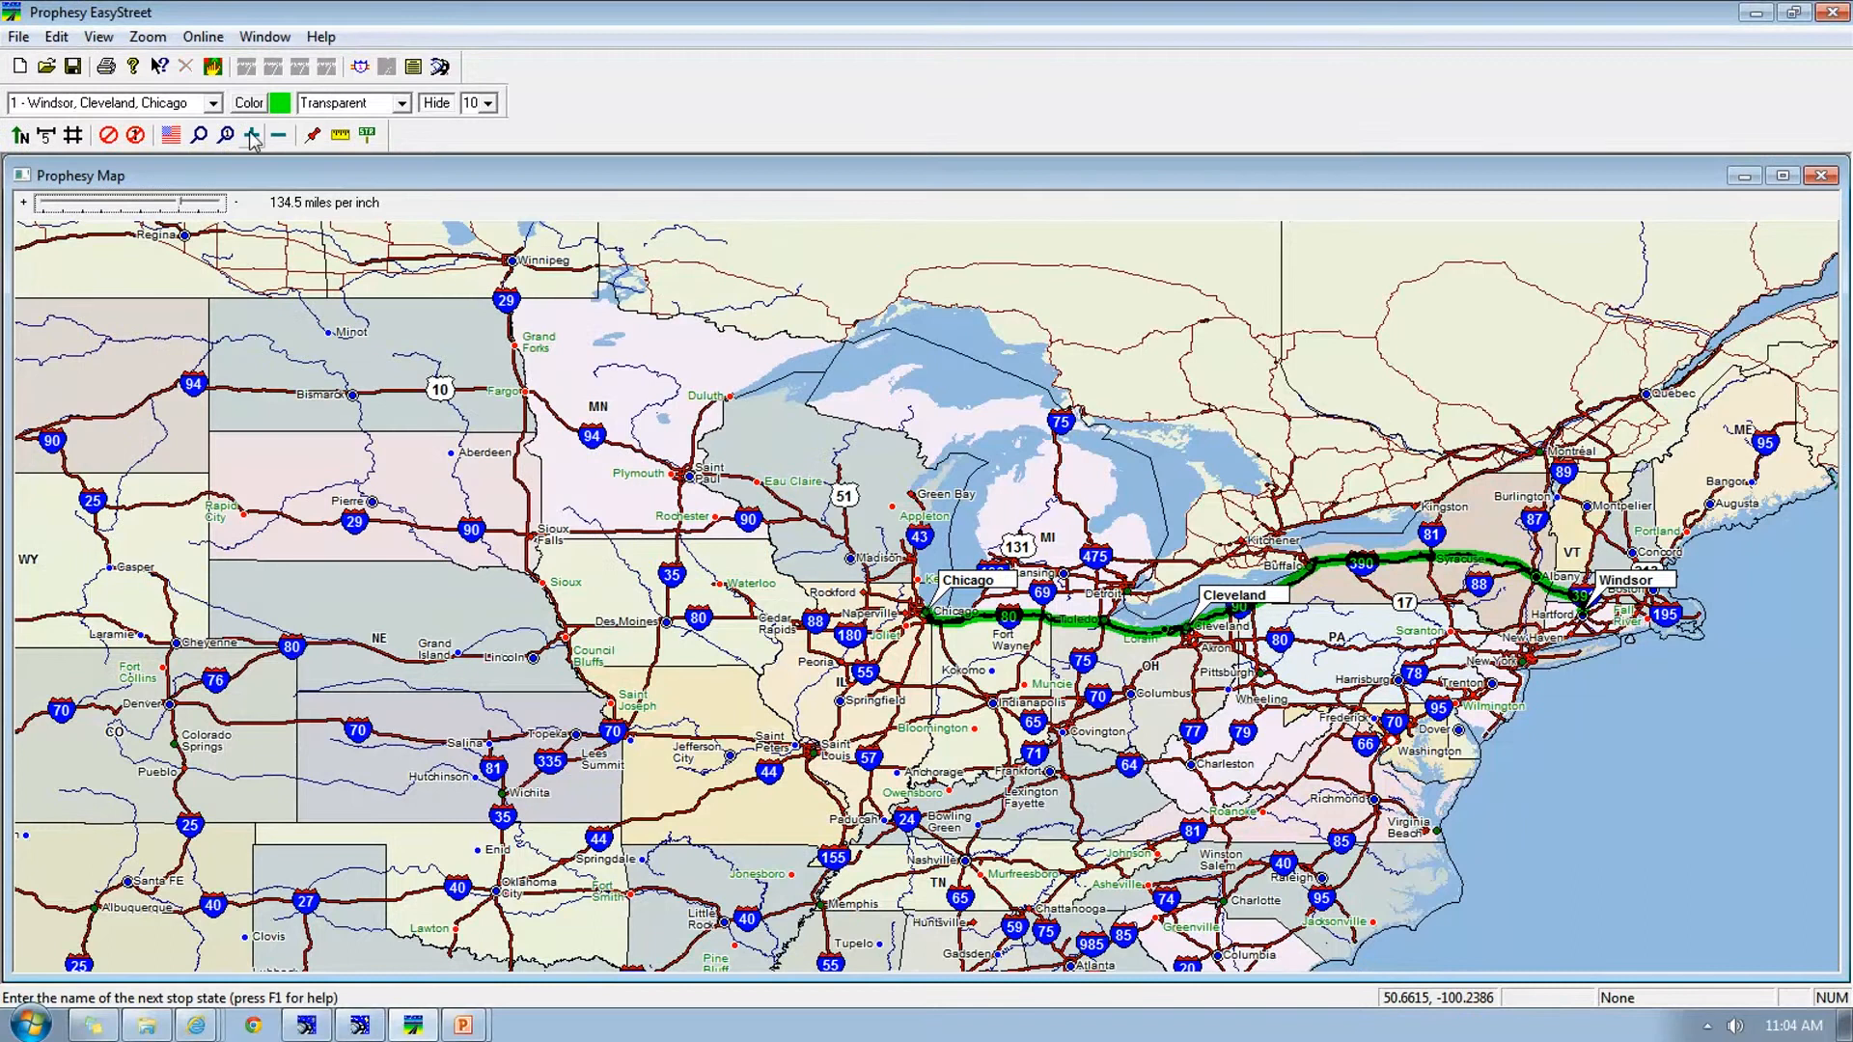
- Create a blank trip sheet and review the optimization choices in its mileage parameters, keeping method None and Driving Miles (Slowest)
click(213, 68)
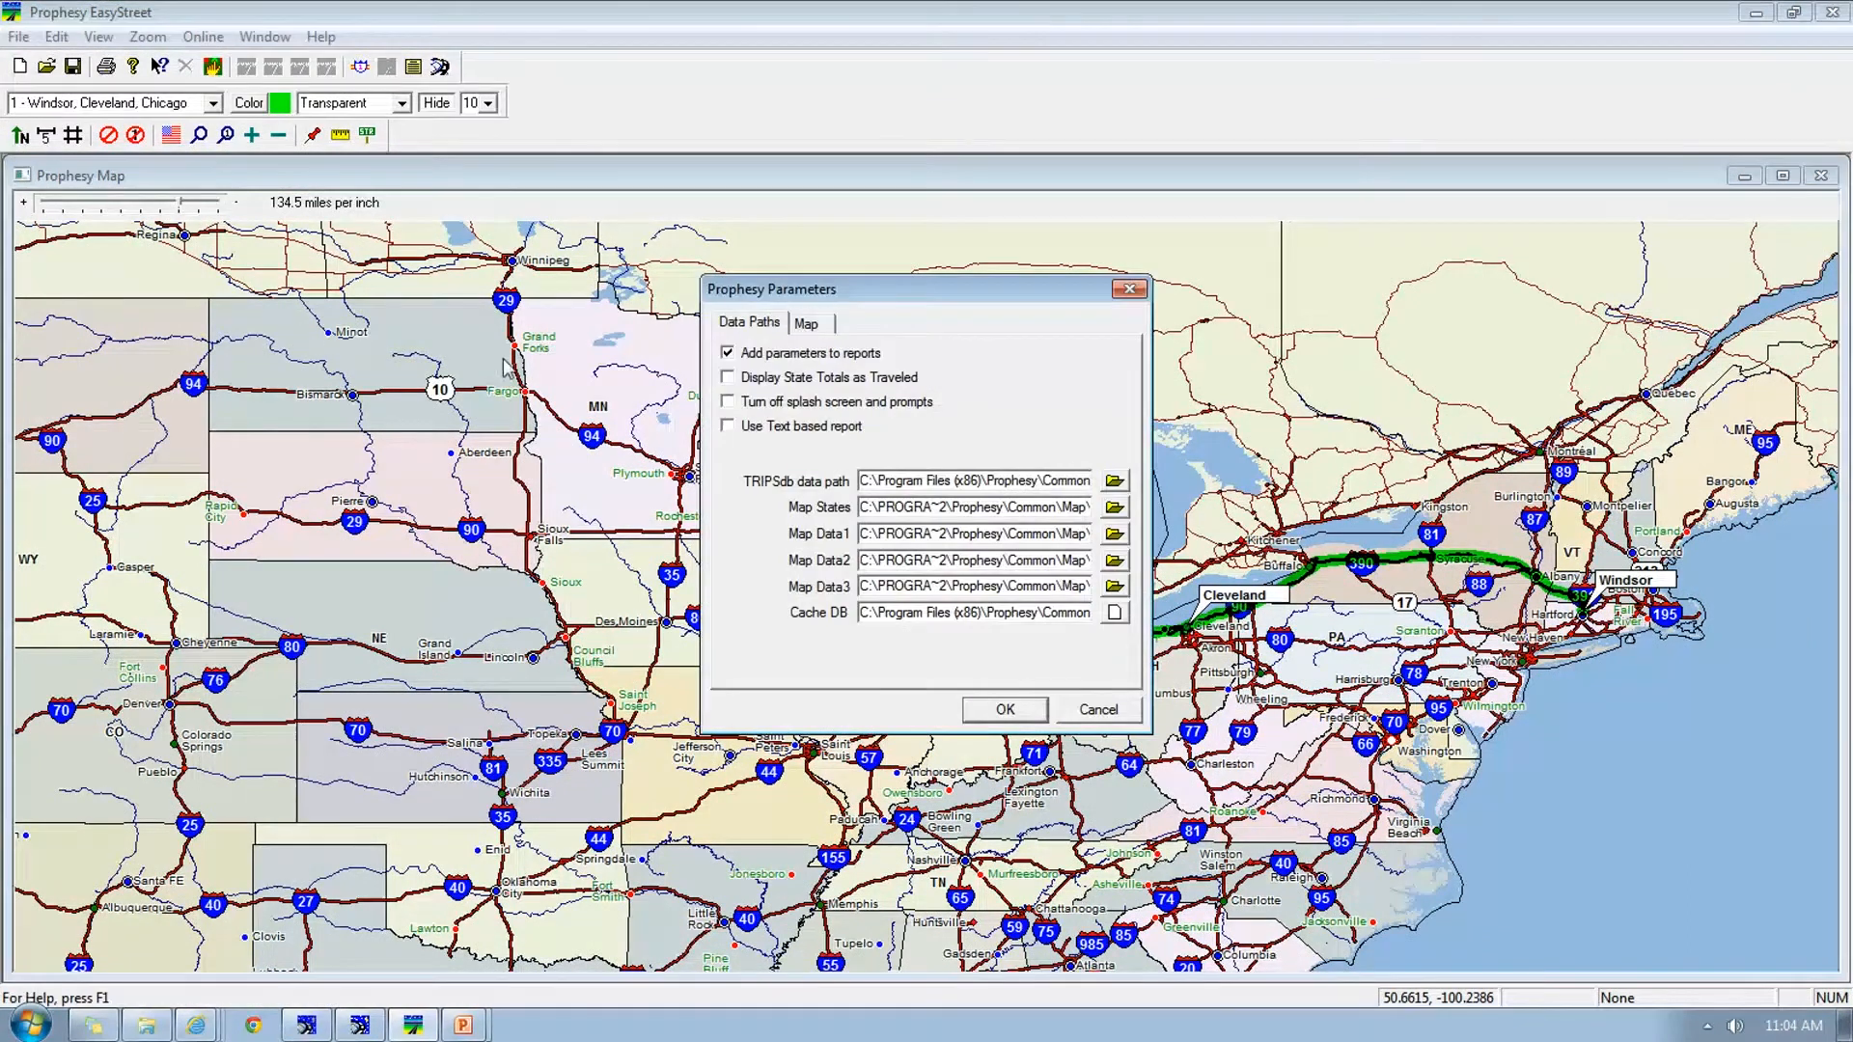
click(1131, 716)
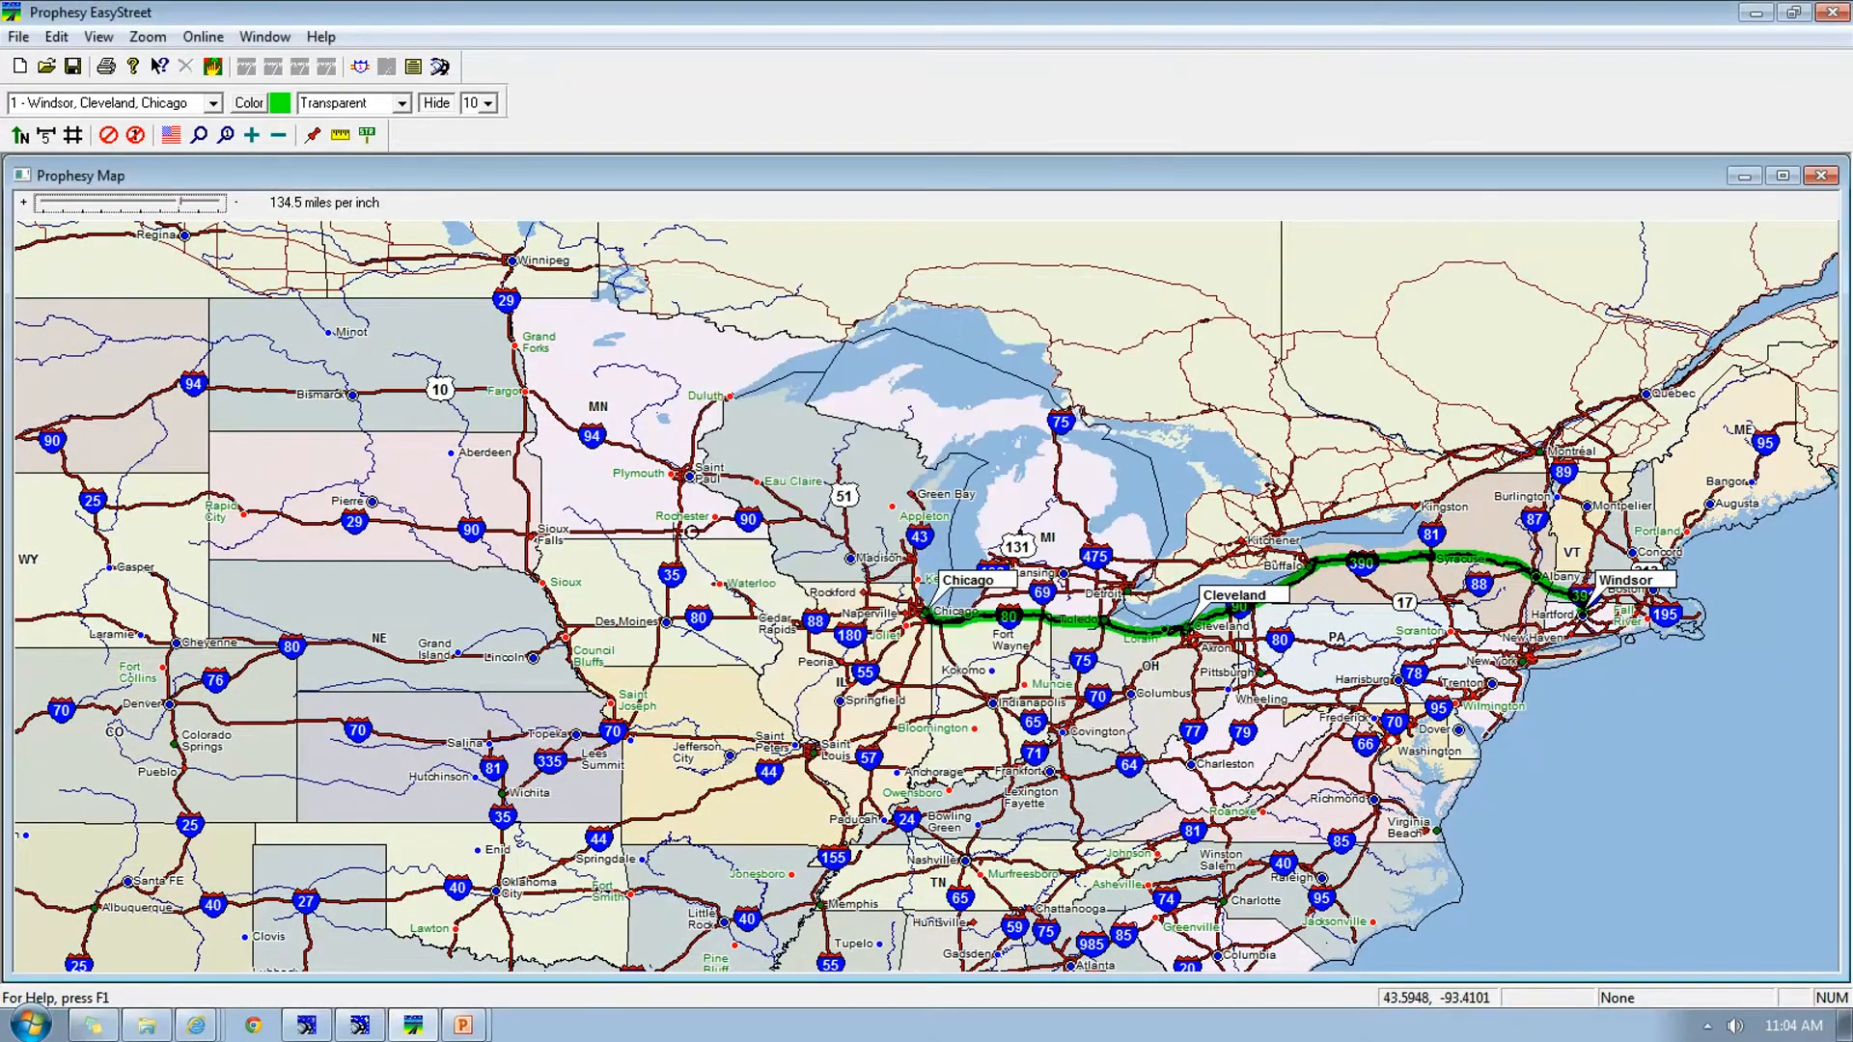
click(19, 65)
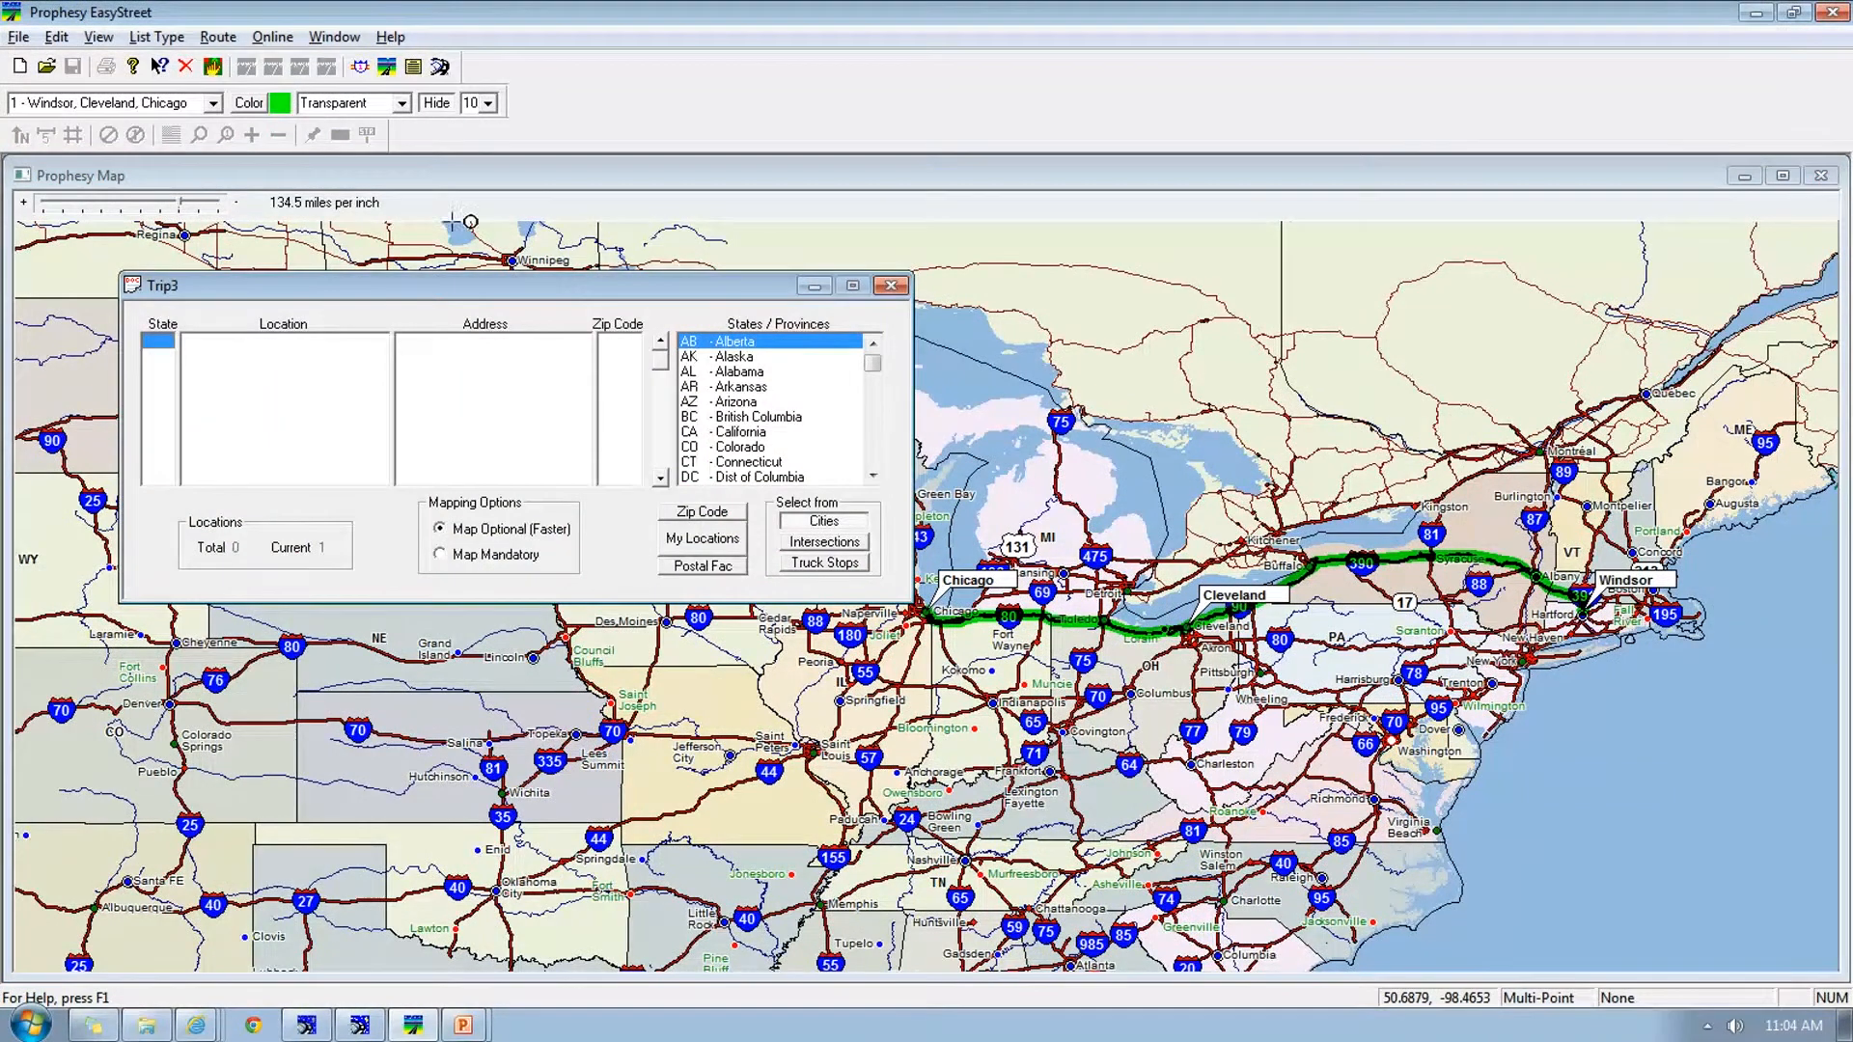
click(213, 68)
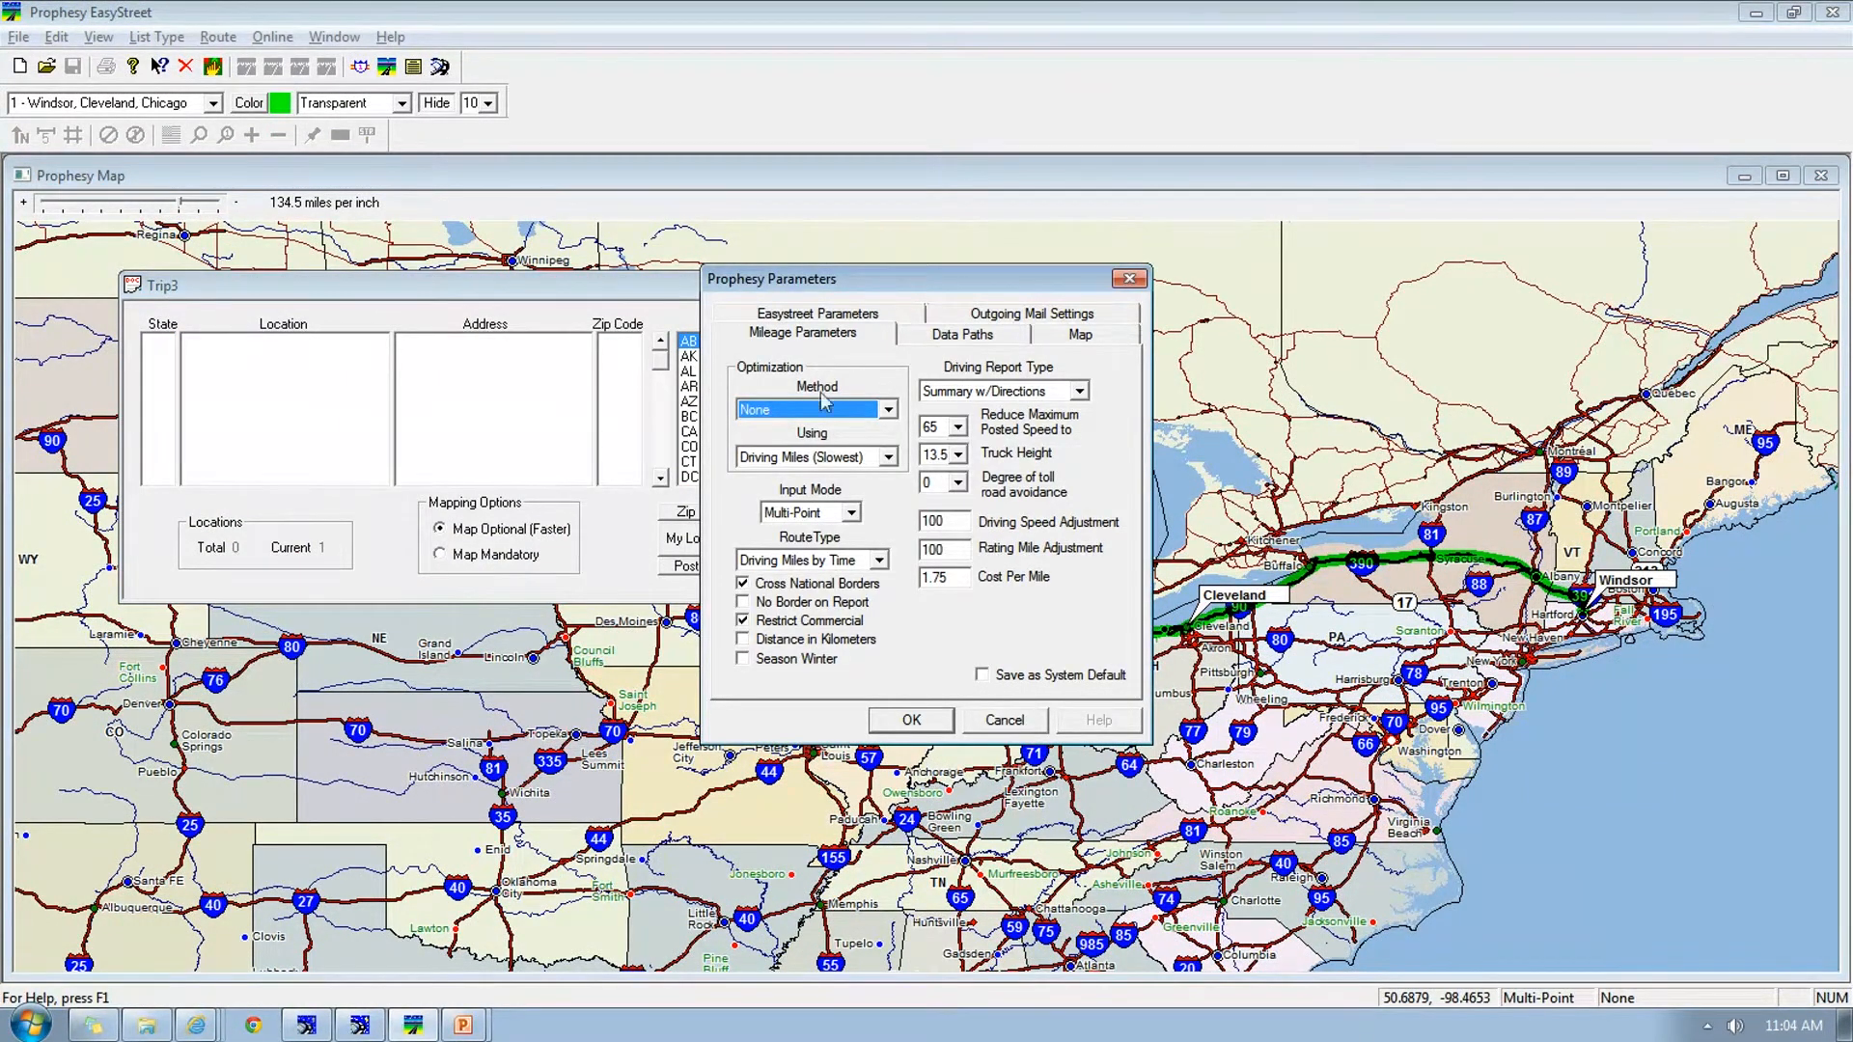
click(888, 411)
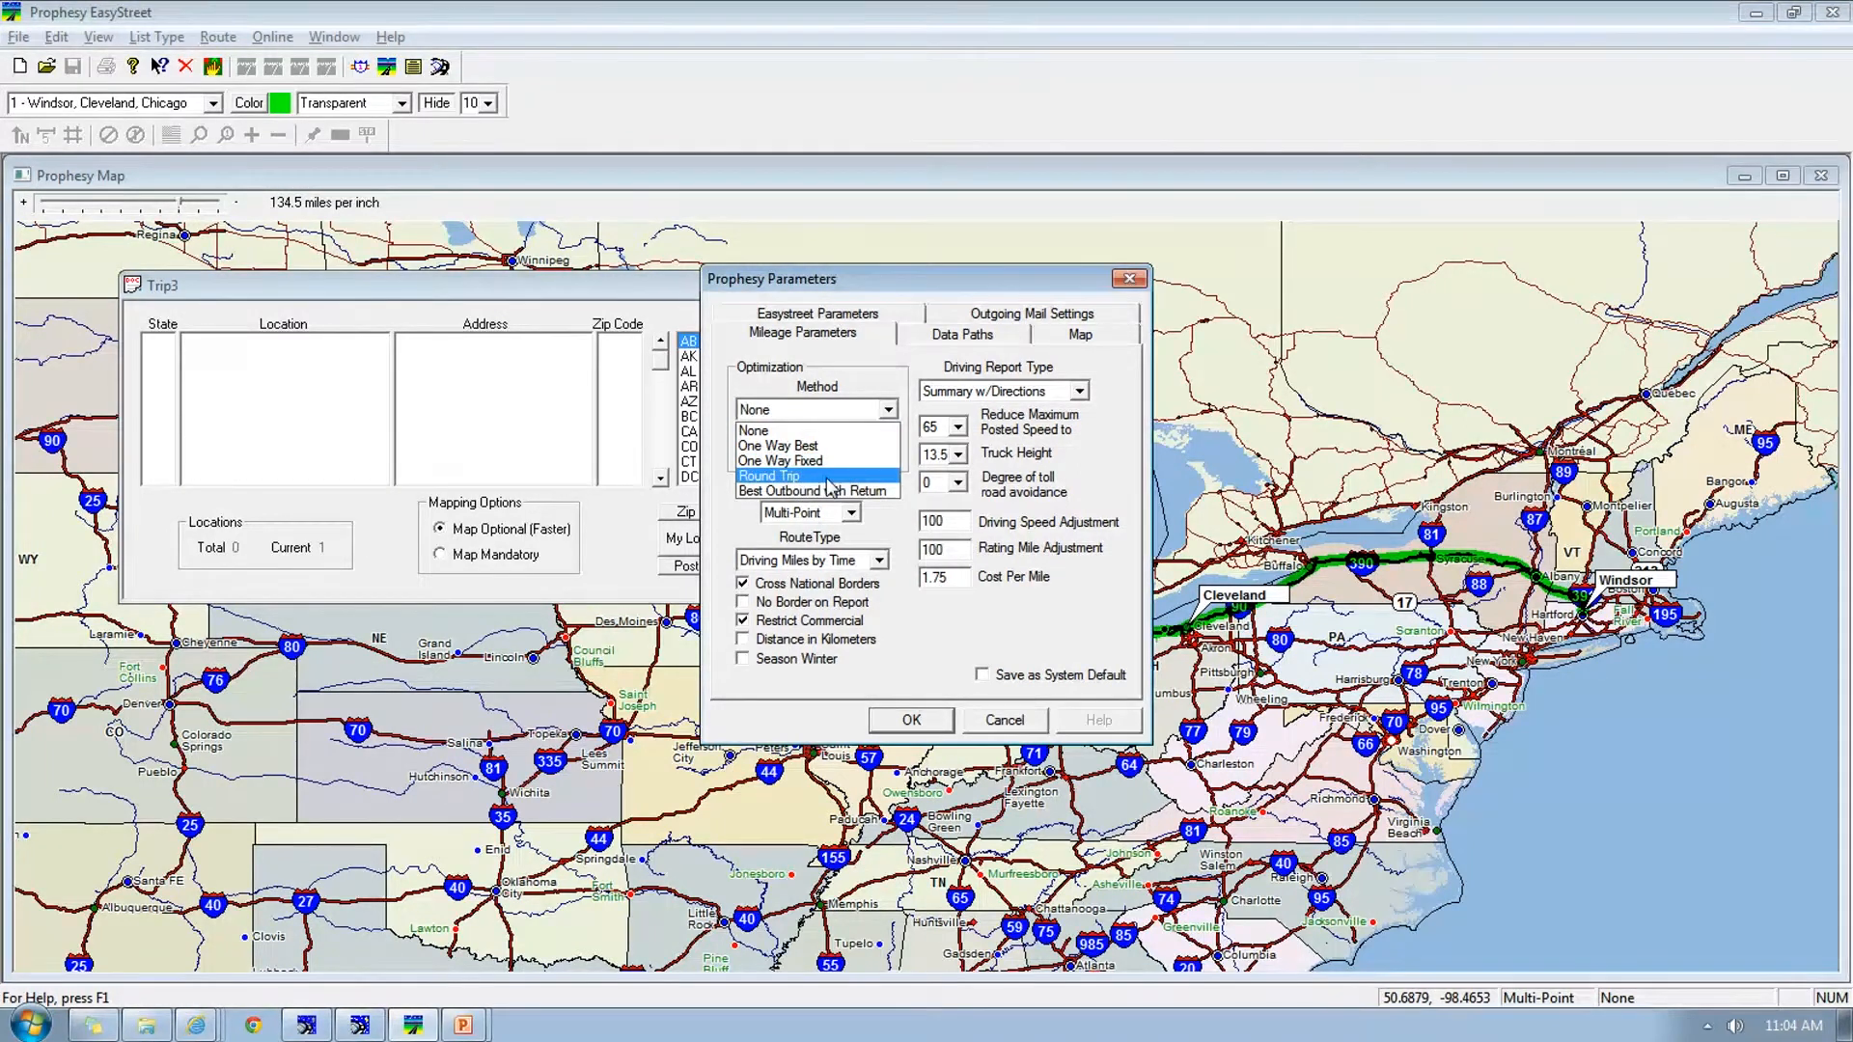
click(846, 293)
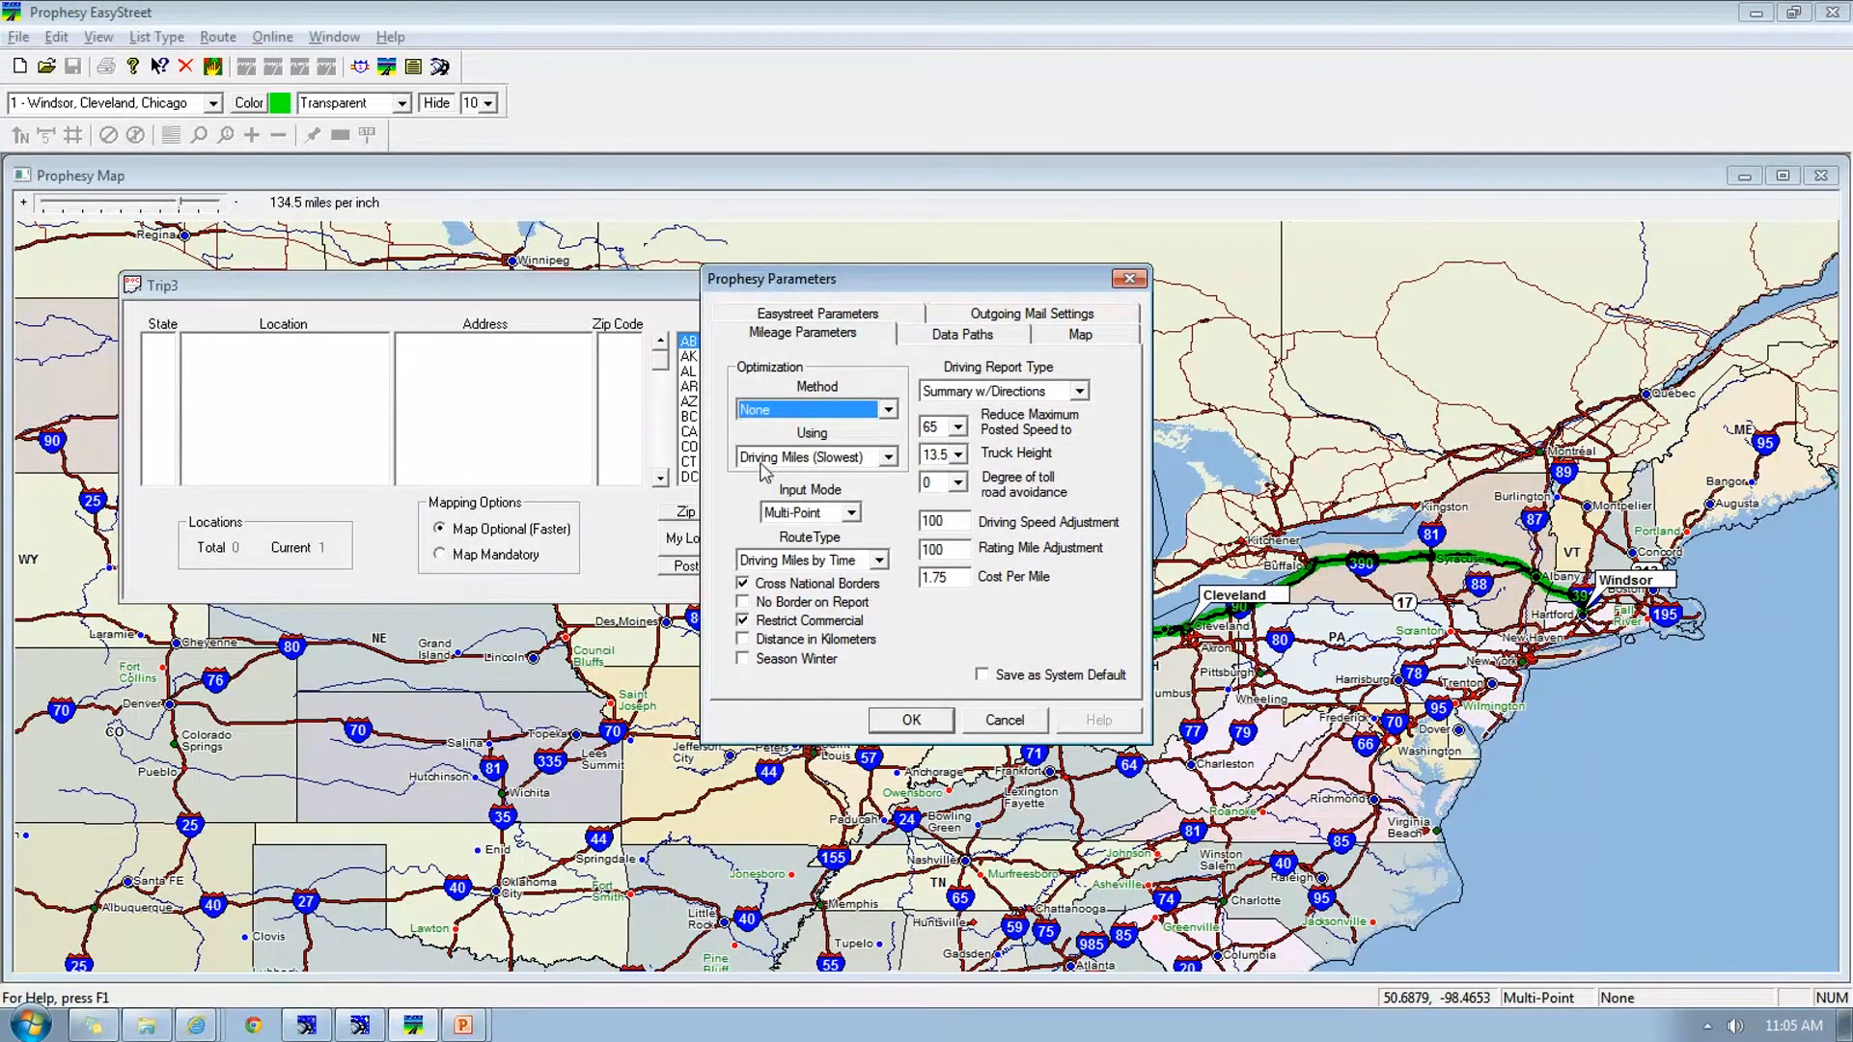
click(885, 459)
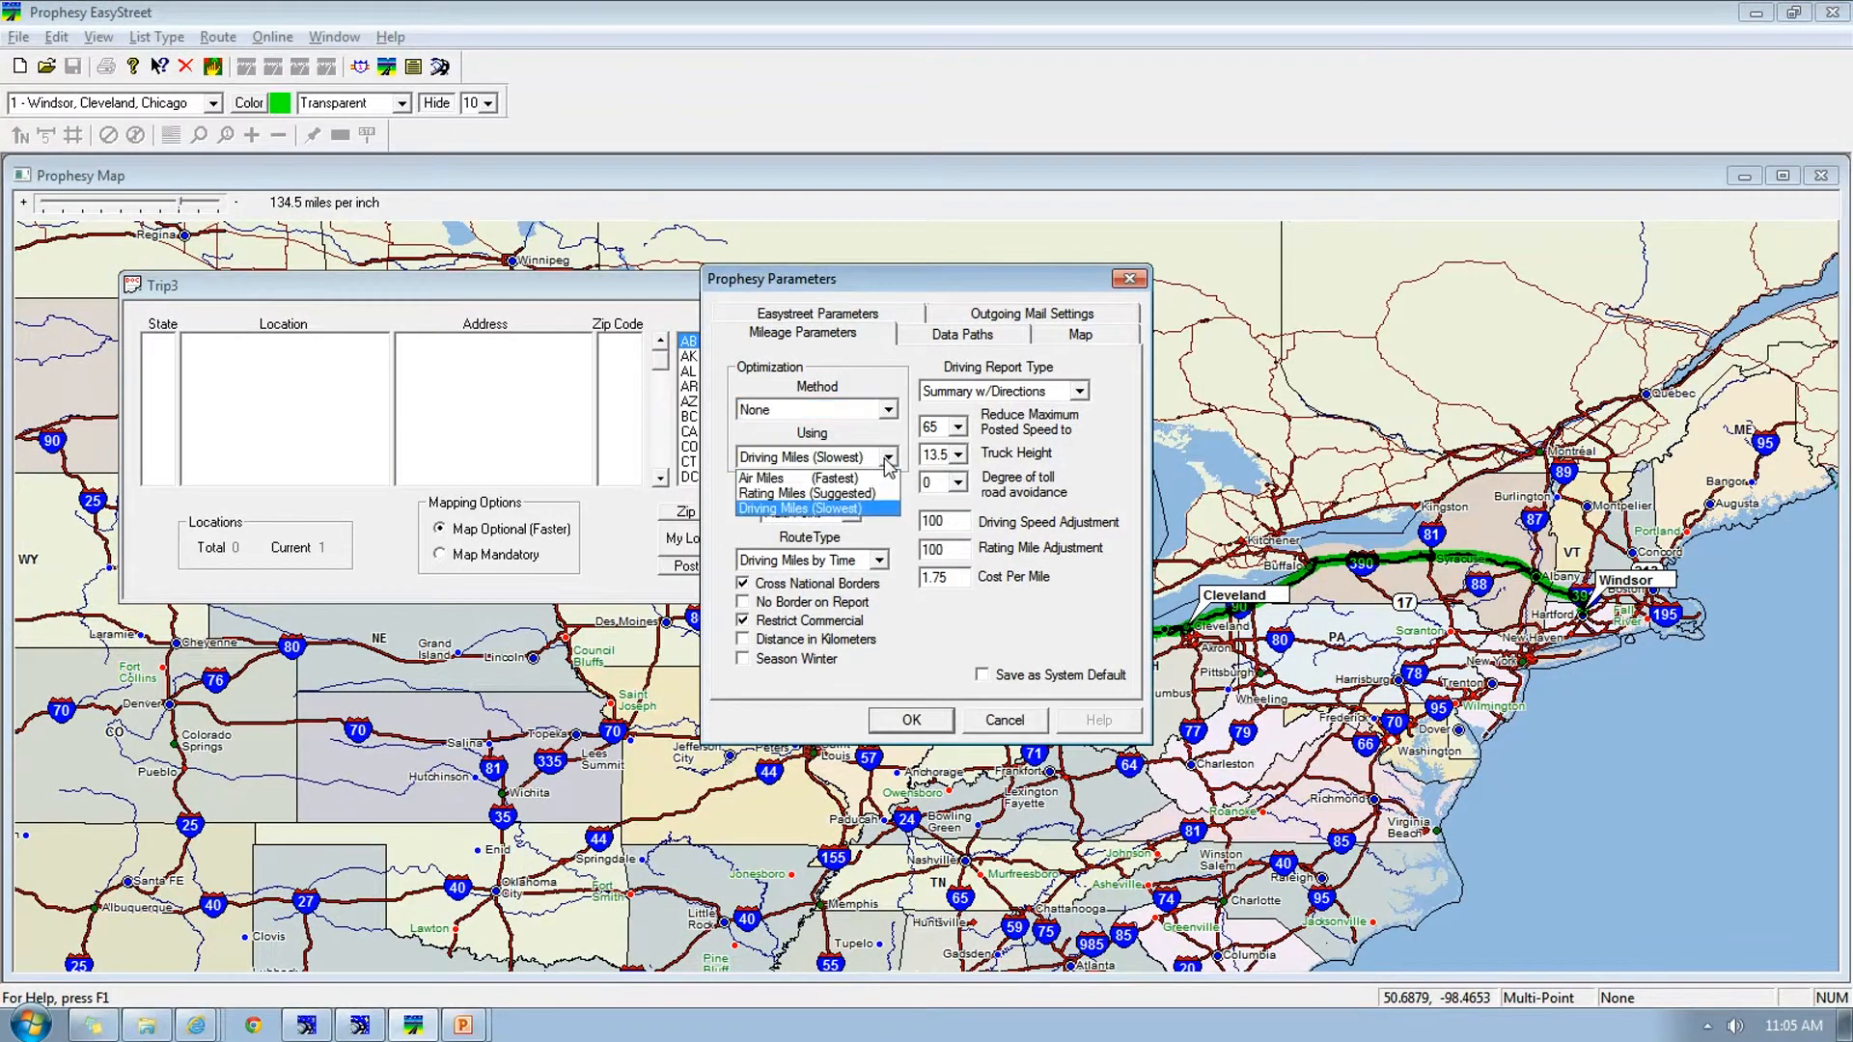
click(787, 509)
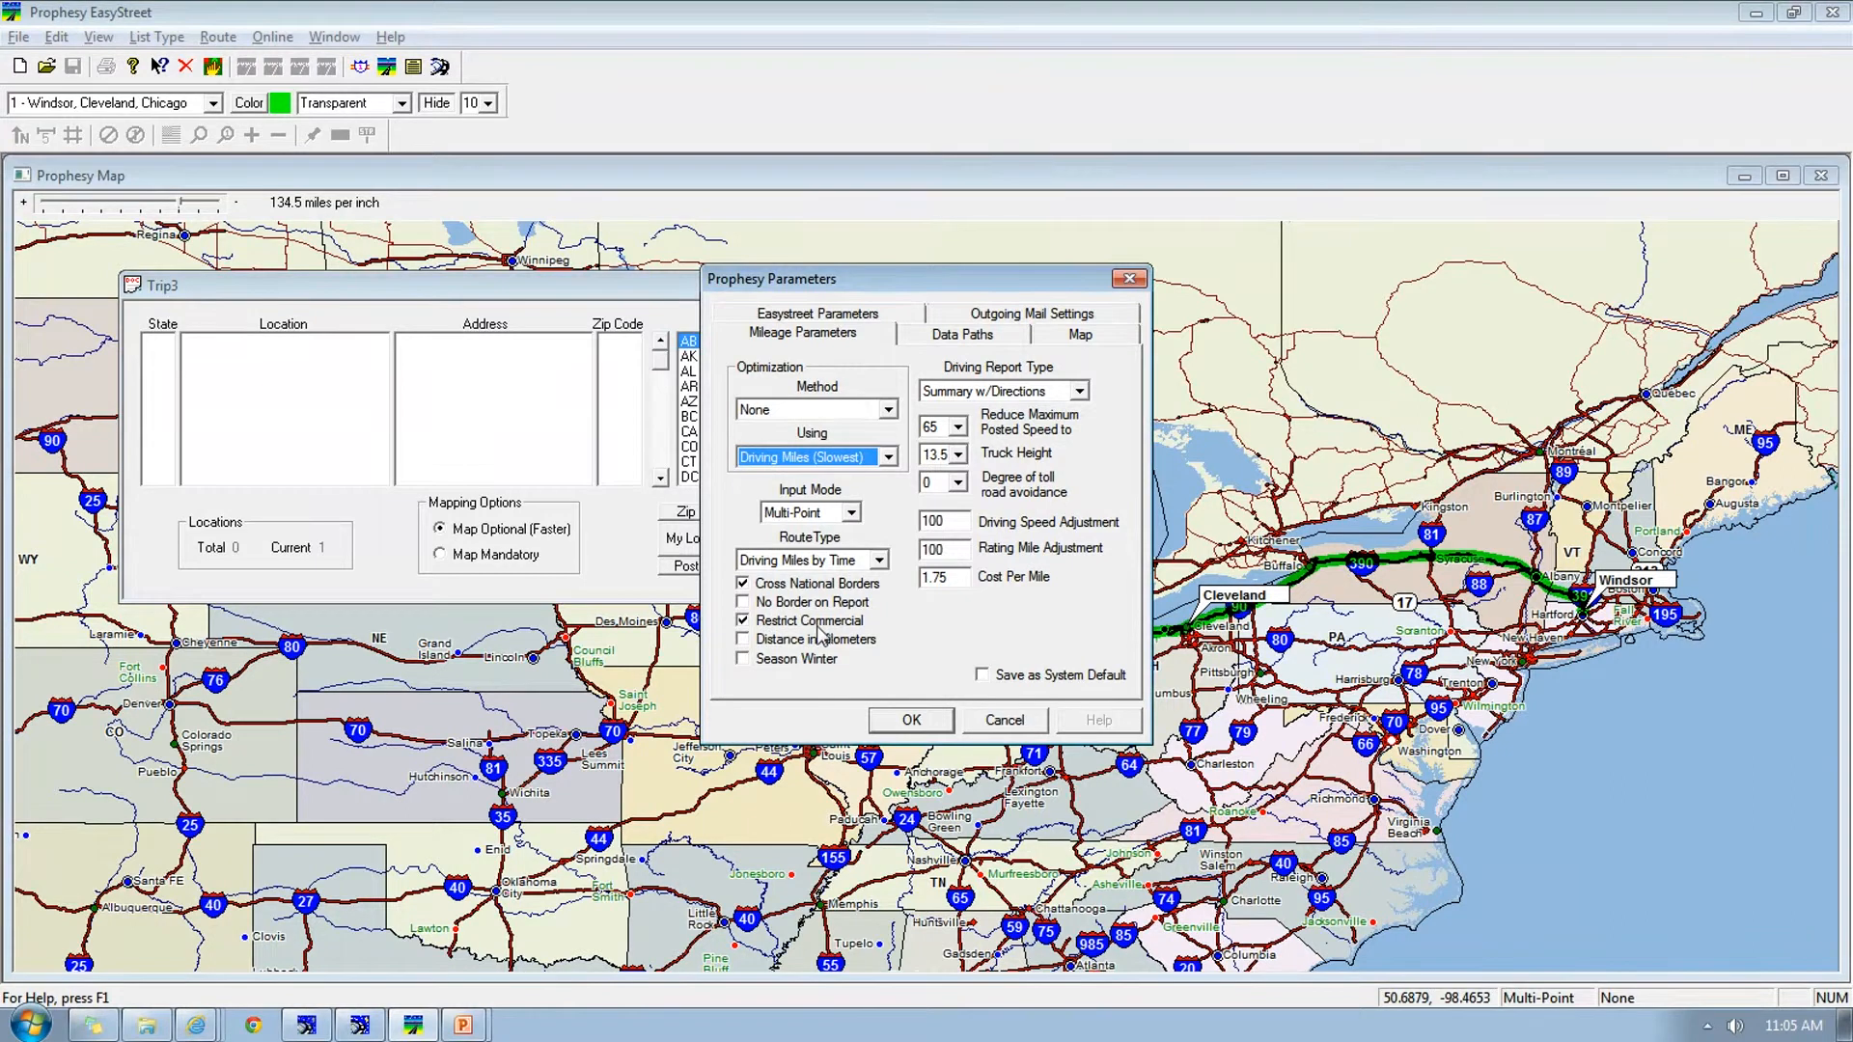
- Set the reduced maximum posted speed to 75 in the mileage parameters
click(955, 428)
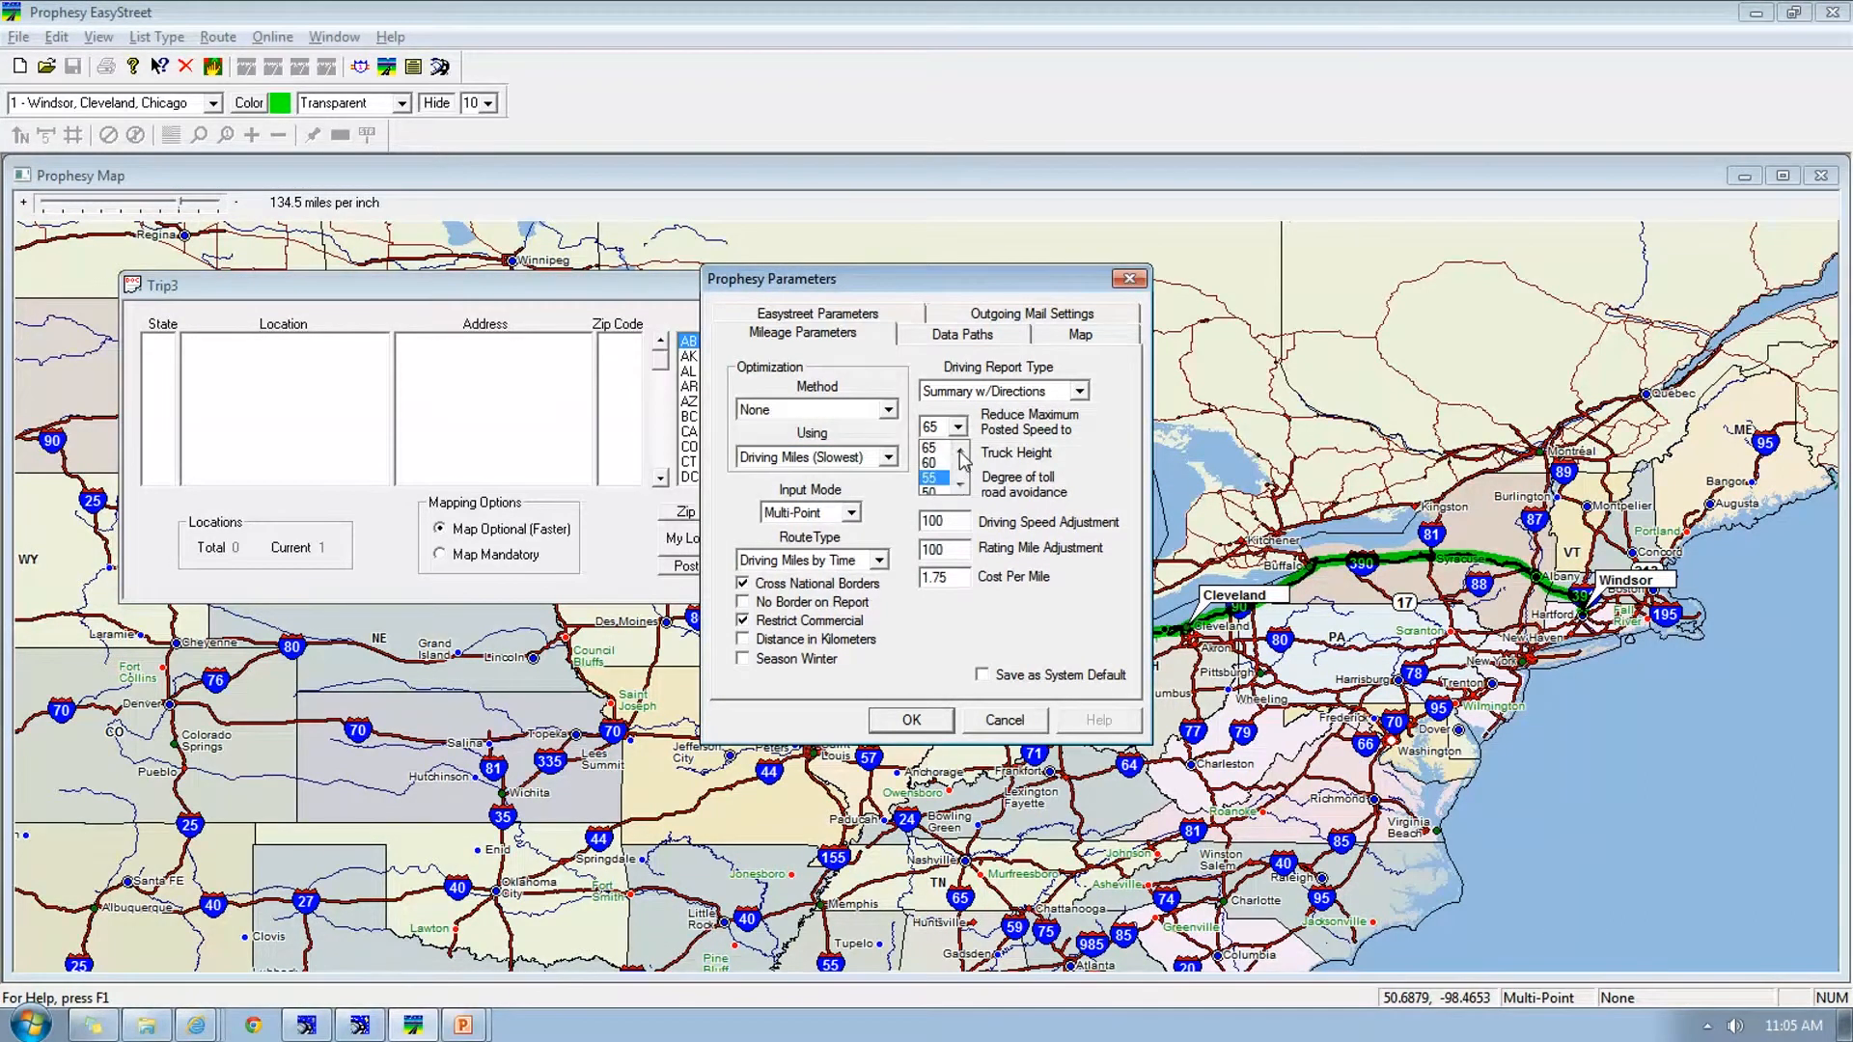
click(960, 452)
click(927, 450)
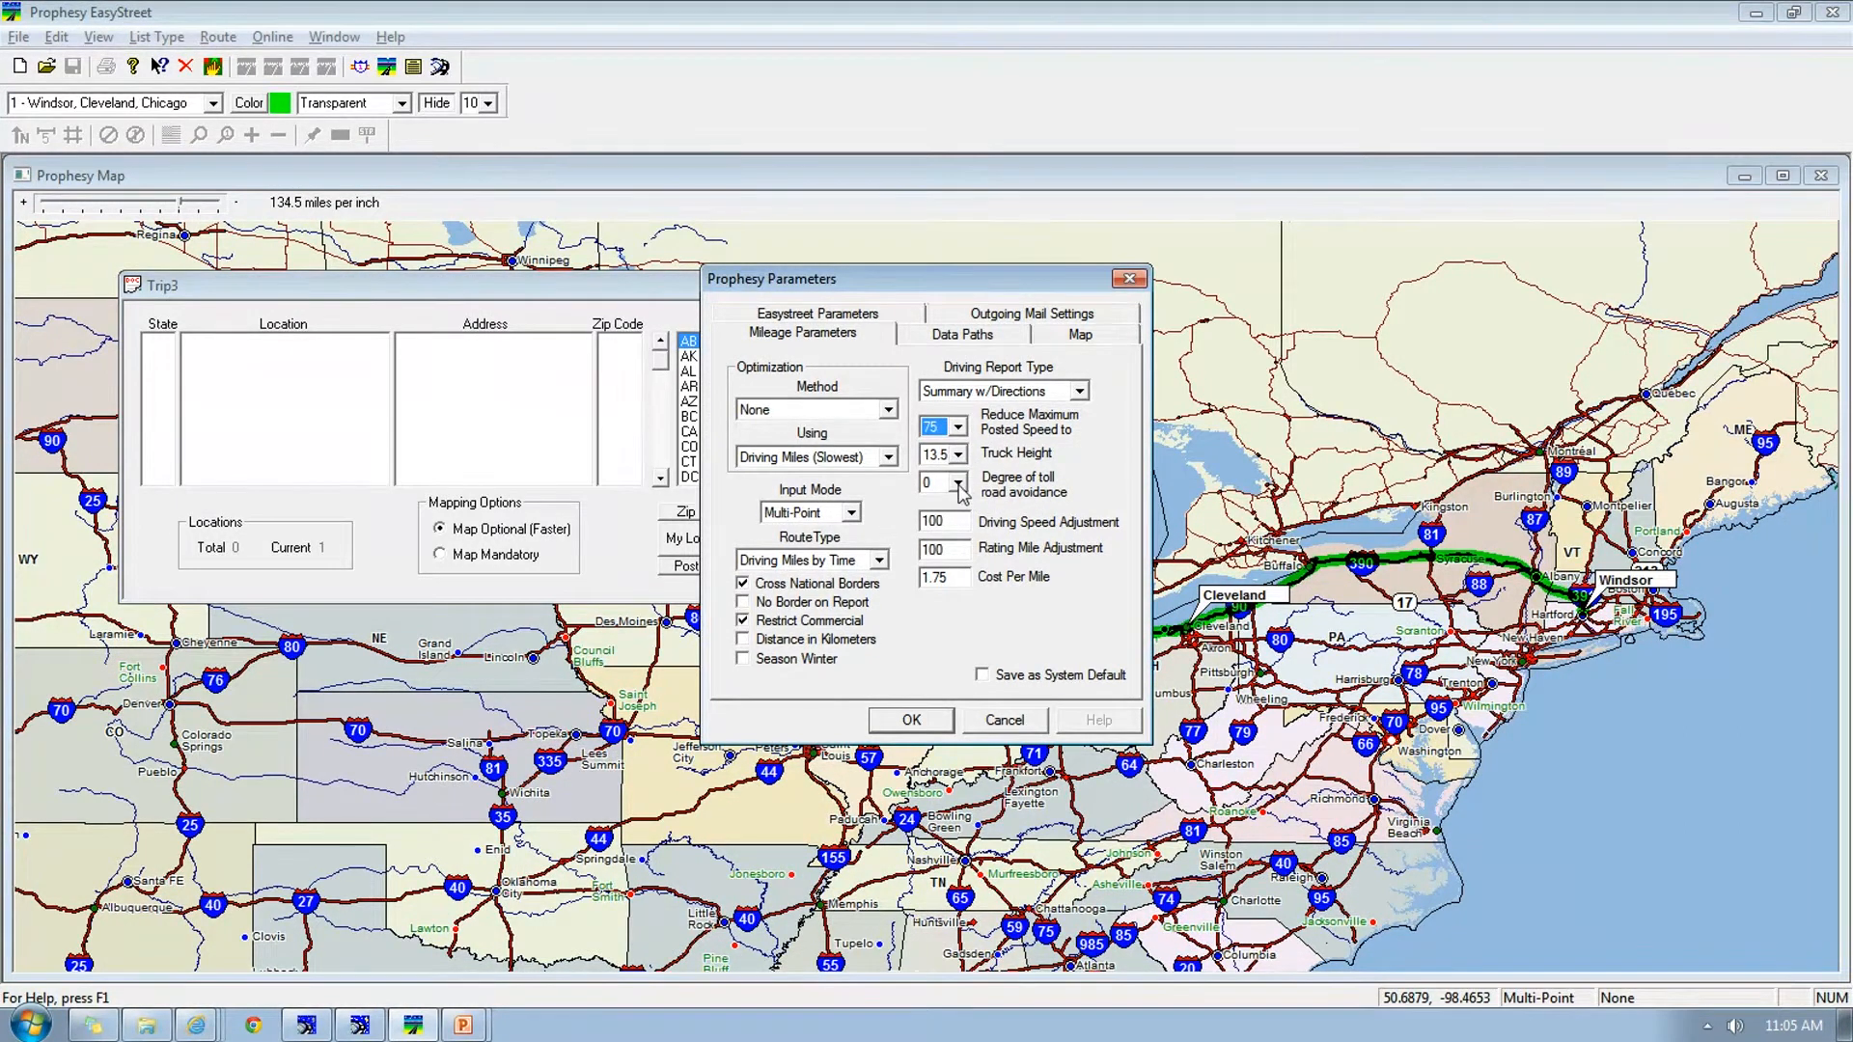
- Keep the degree of toll road avoidance at 0 and save the mileage parameters as the system default
click(958, 484)
drag(959, 527, 959, 483)
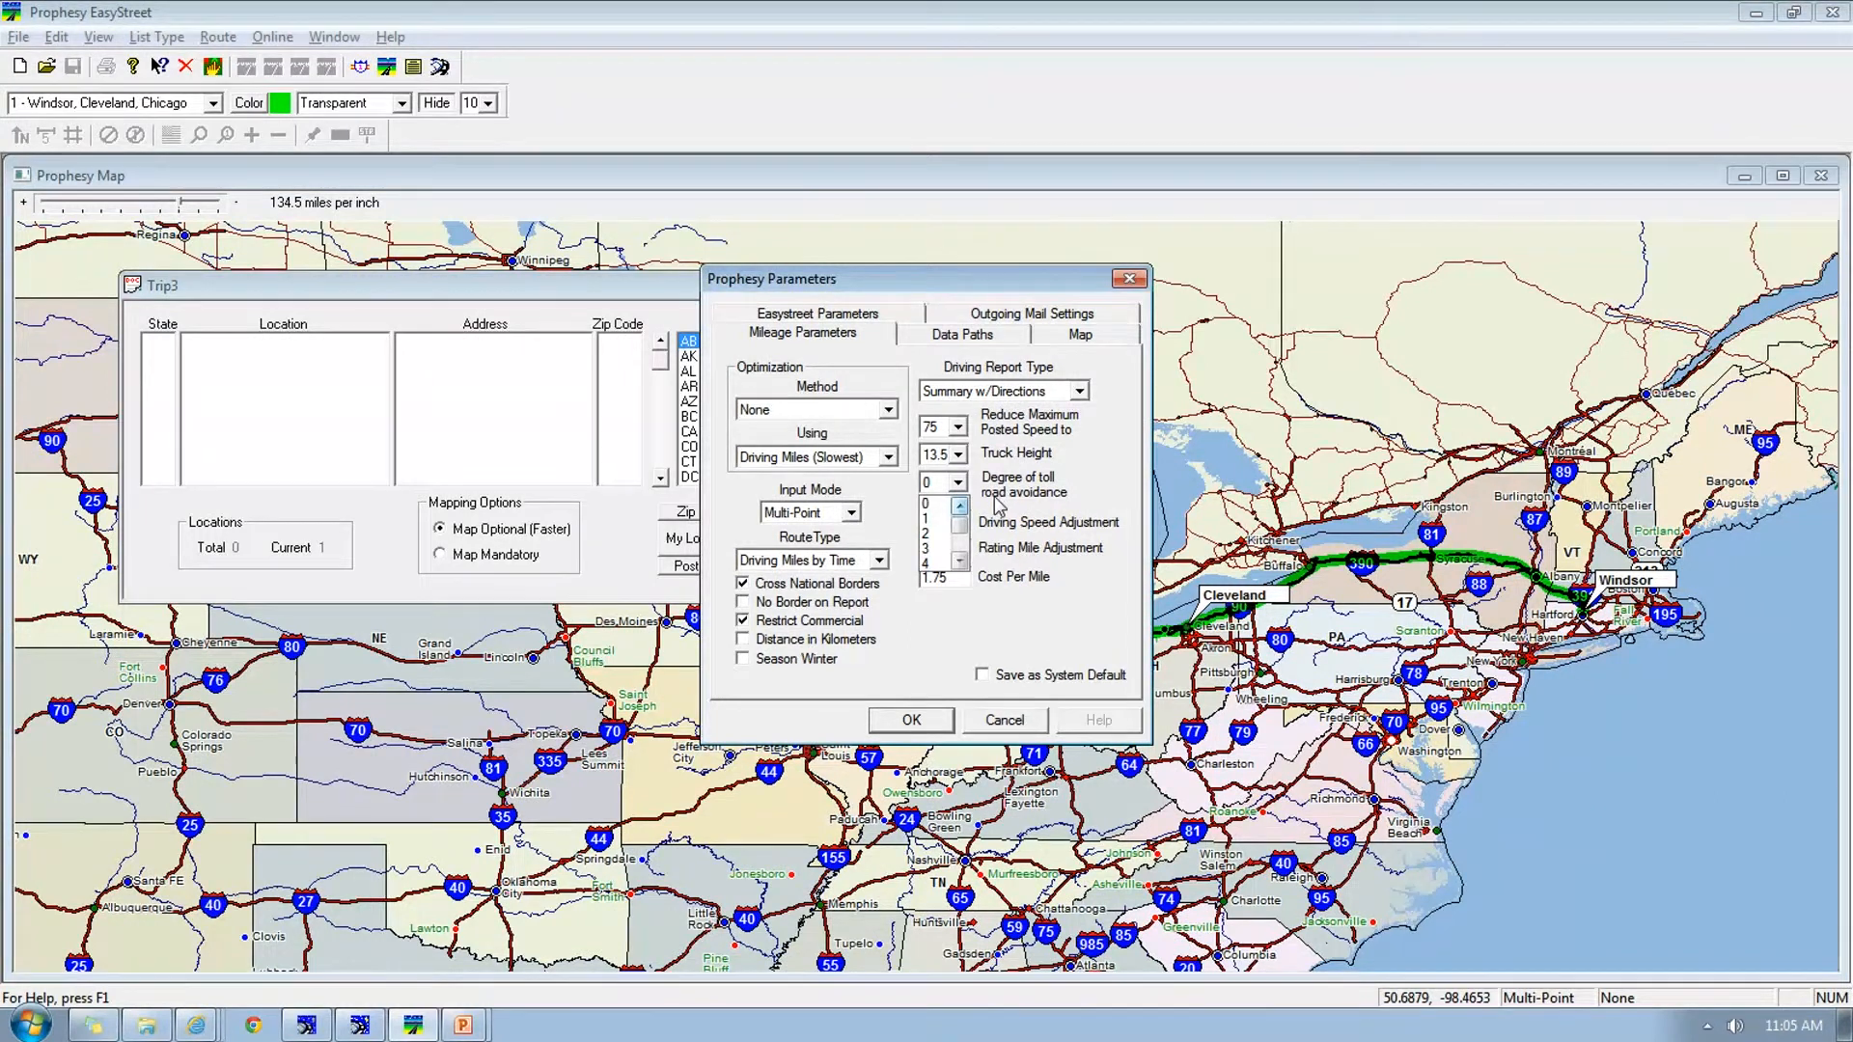
click(998, 505)
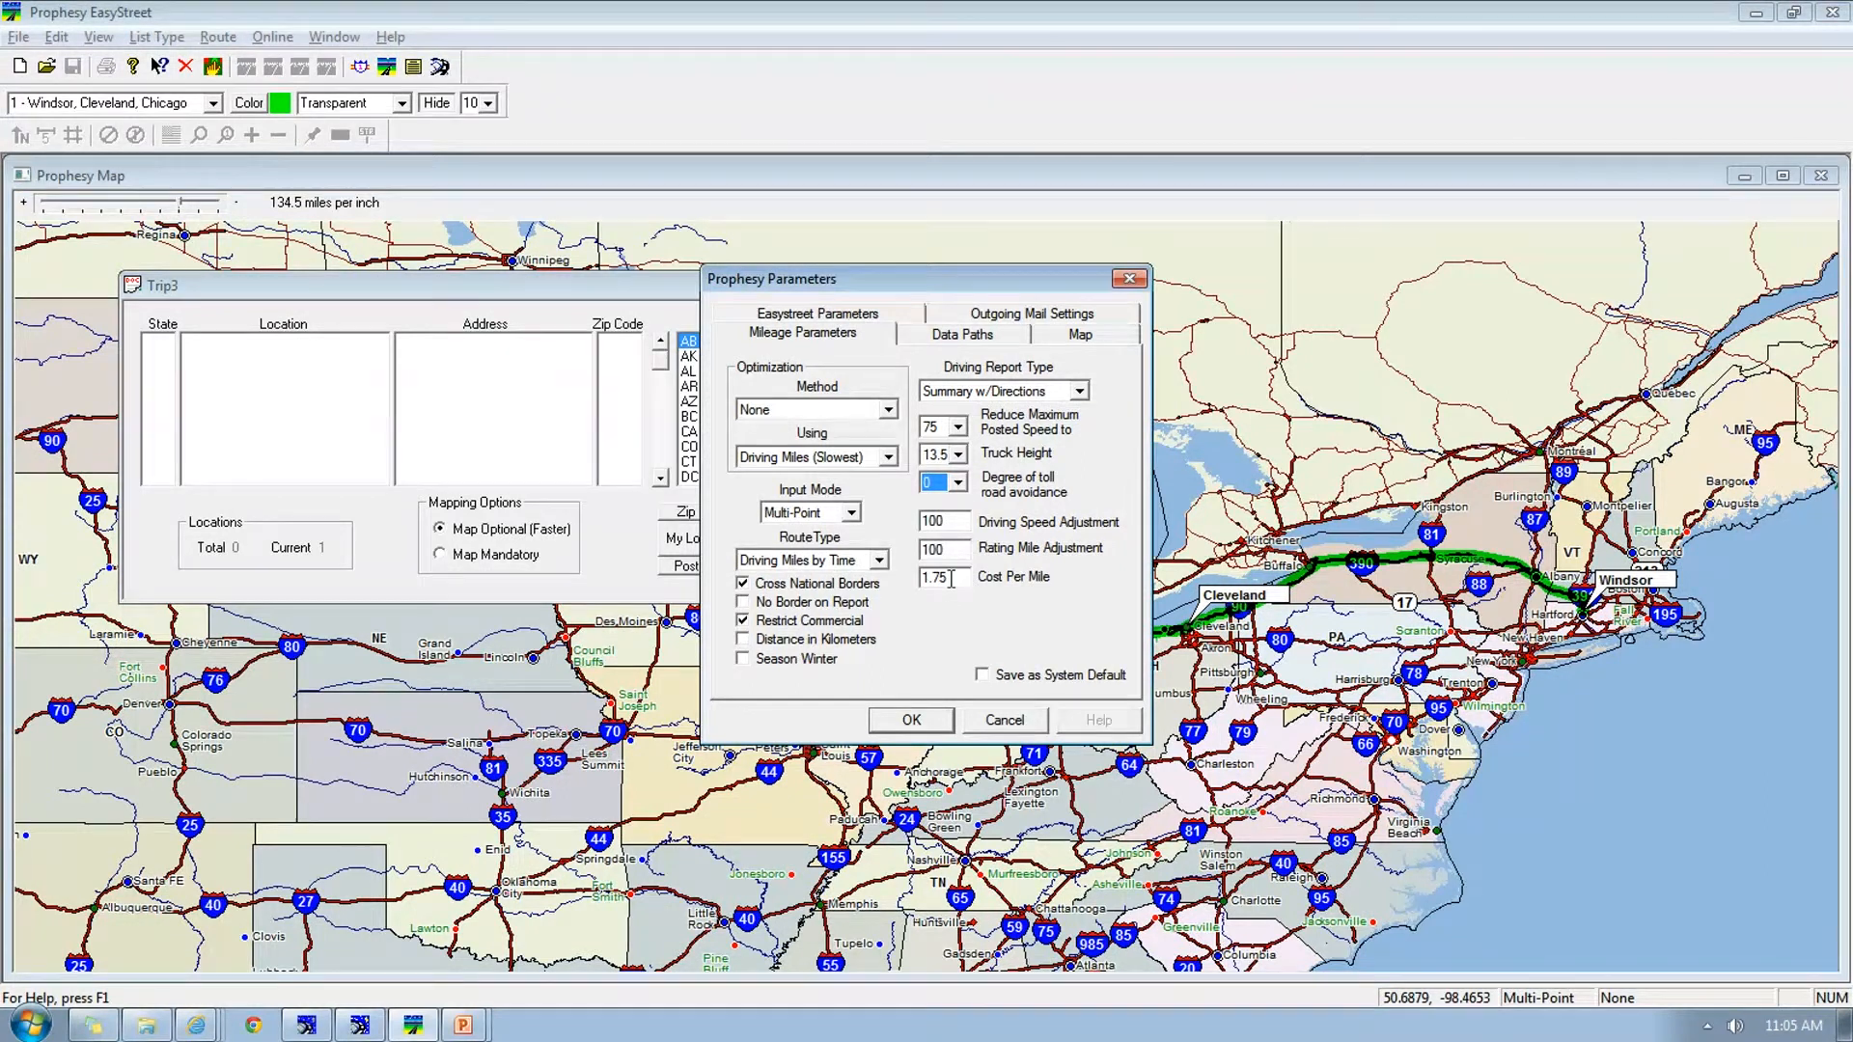
click(984, 675)
click(910, 721)
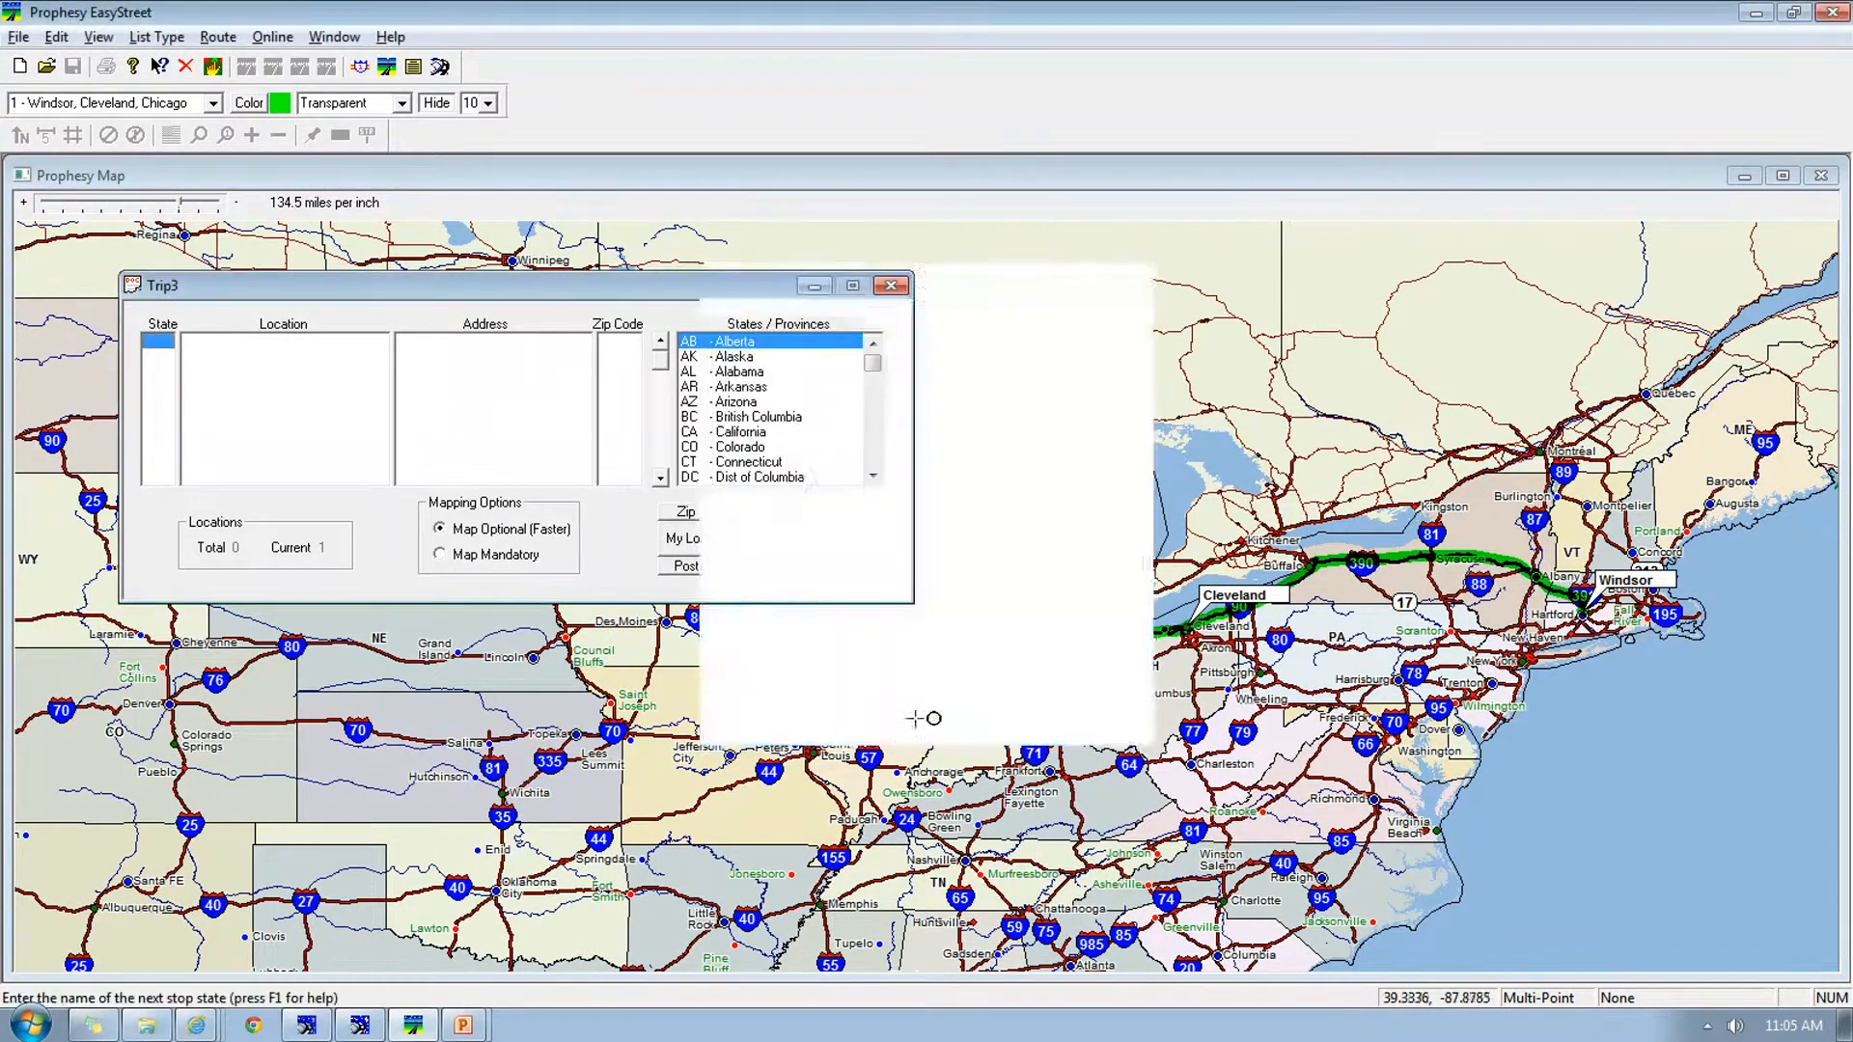